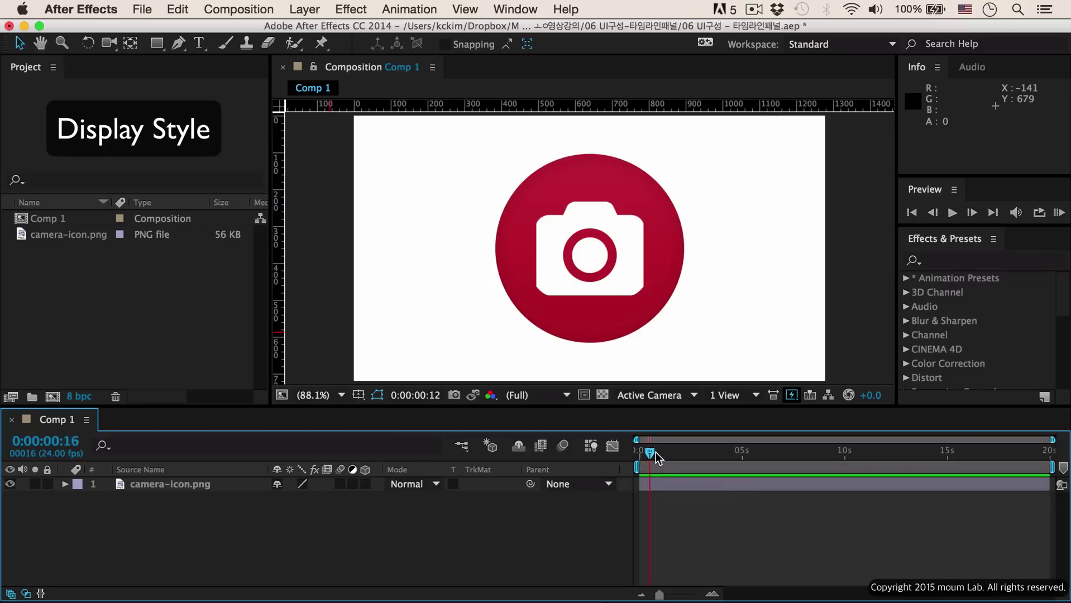
Switch the current time display to frame numbers and back to timecode.
{"action": "left_click", "coordinate": [59, 443], "text": "super"}
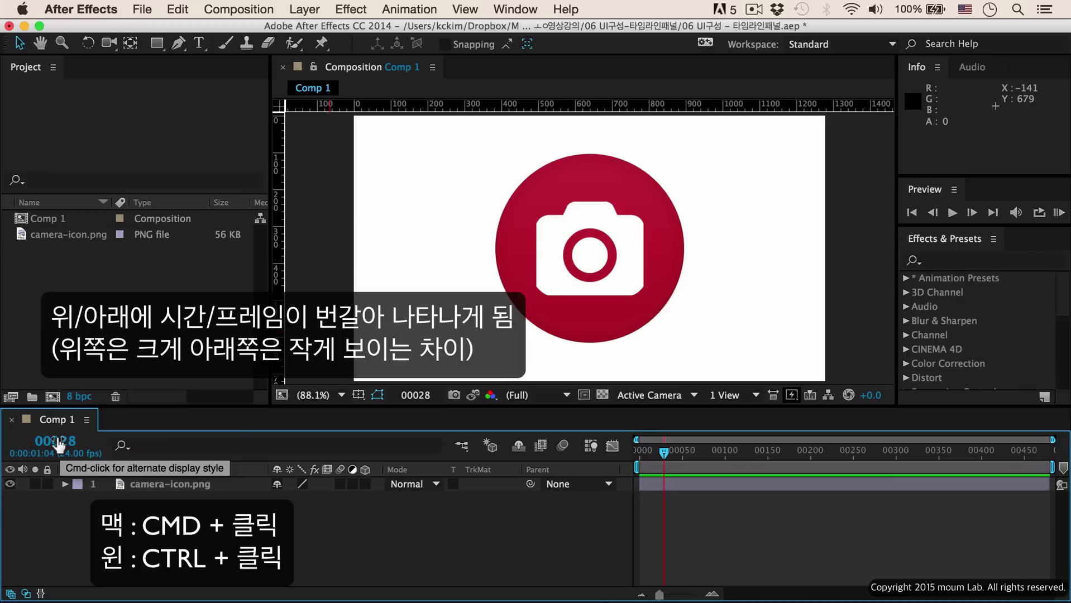
{"action": "left_click", "coordinate": [59, 442], "text": "super"}
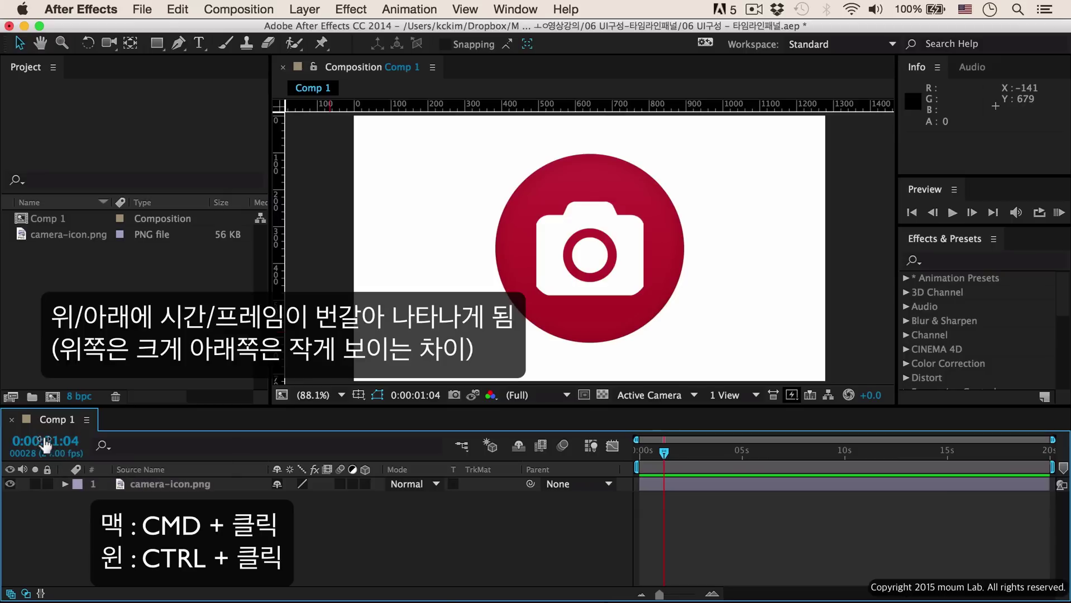
Set the current time of Comp 1 to 0:00:02:00 by editing the timecode.
{"action": "left_click", "coordinate": [56, 441]}
{"action": "left_click", "coordinate": [59, 442]}
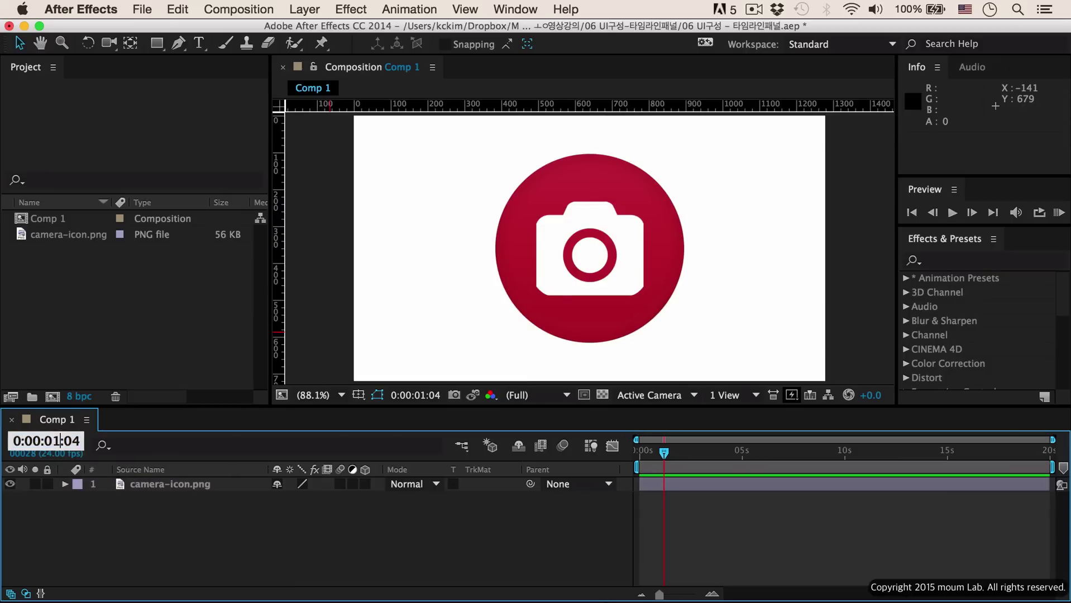
{"action": "key", "text": "BackSpace"}
{"action": "type", "text": "2"}
{"action": "key", "text": "BackSpace"}
{"action": "key", "text": "Return"}
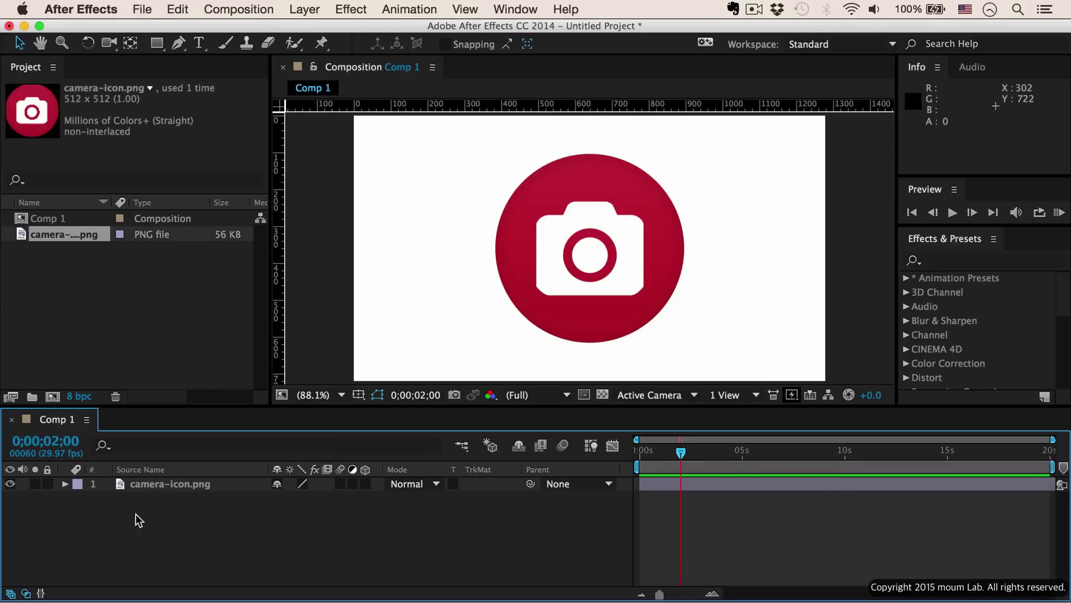
Change the seconds in the timecode to move the current time to 0;00;03;00.
{"action": "left_click", "coordinate": [53, 442]}
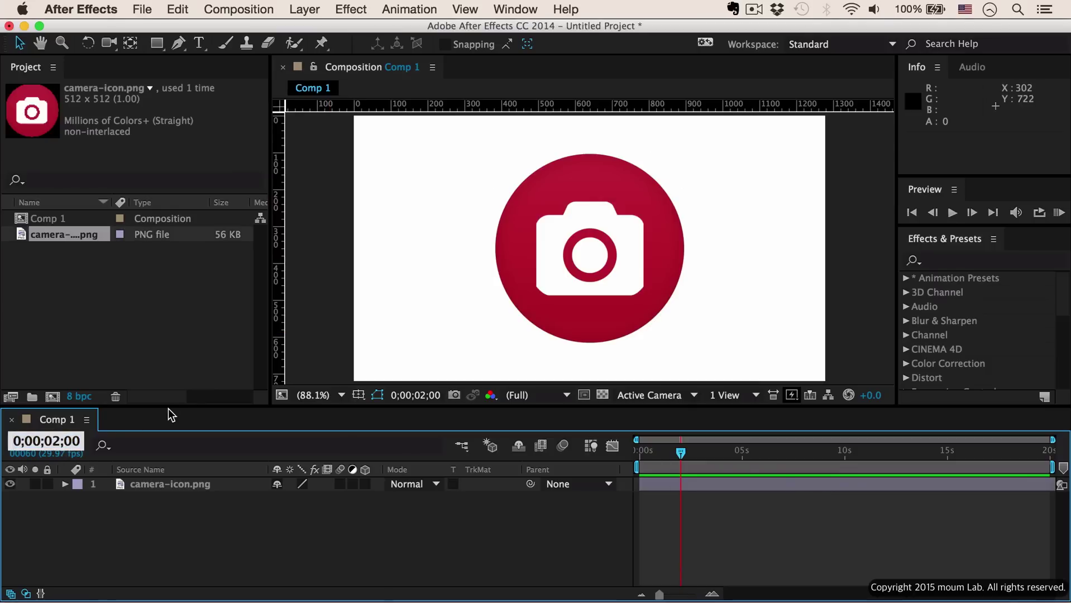
{"action": "key", "text": "BackSpace"}
{"action": "type", "text": "3"}
{"action": "key", "text": "Return"}
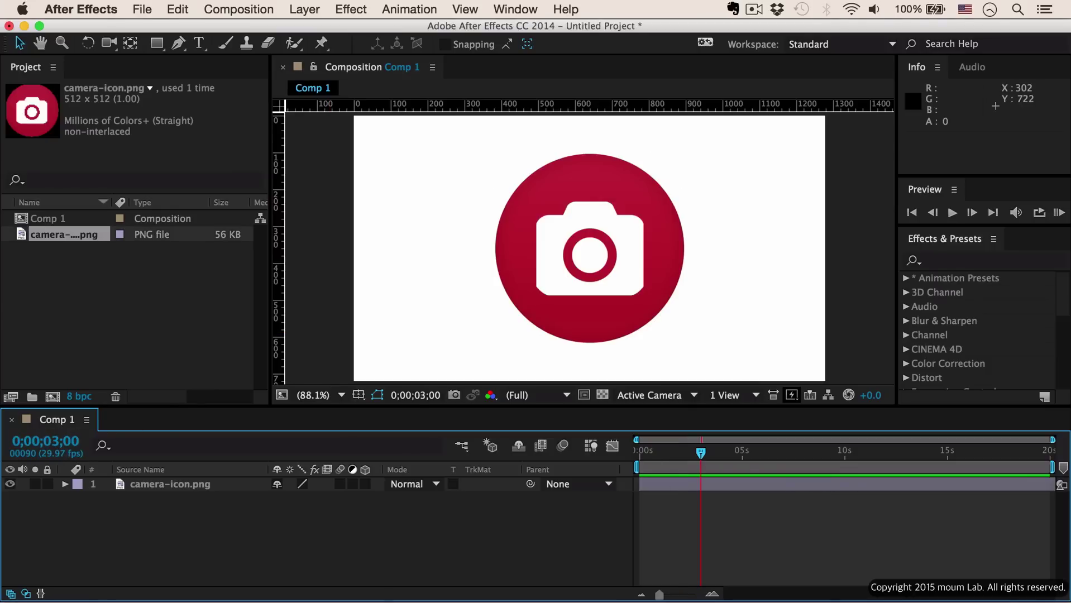
{"action": "left_click", "coordinate": [58, 442]}
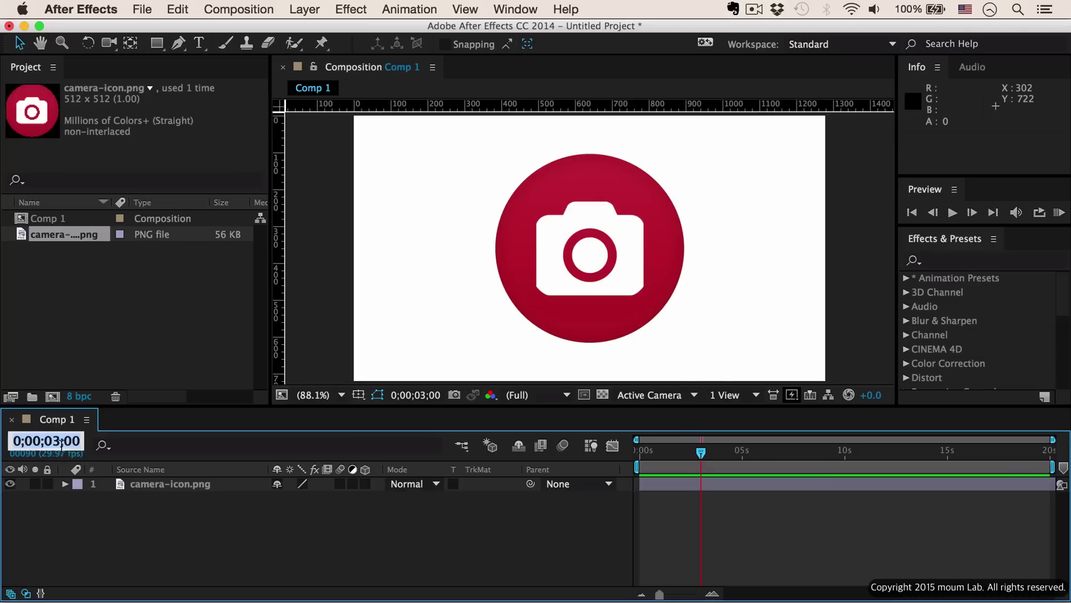
{"action": "left_click", "coordinate": [58, 442]}
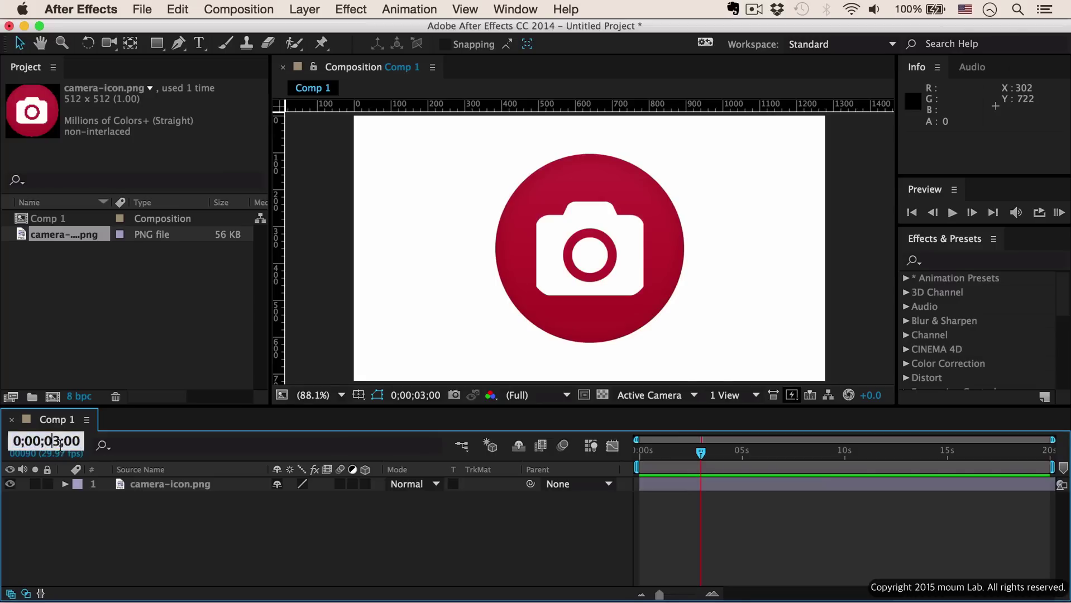
{"action": "left_click", "coordinate": [89, 522]}
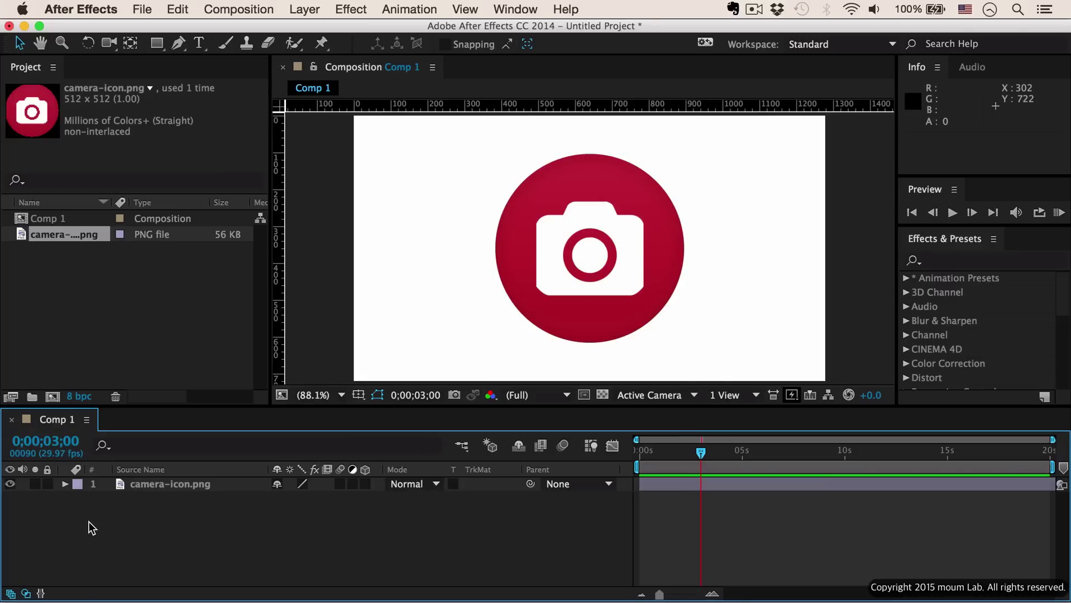
Move the current time to frame 10 using the shorthand entry 10.
{"action": "left_click", "coordinate": [47, 442]}
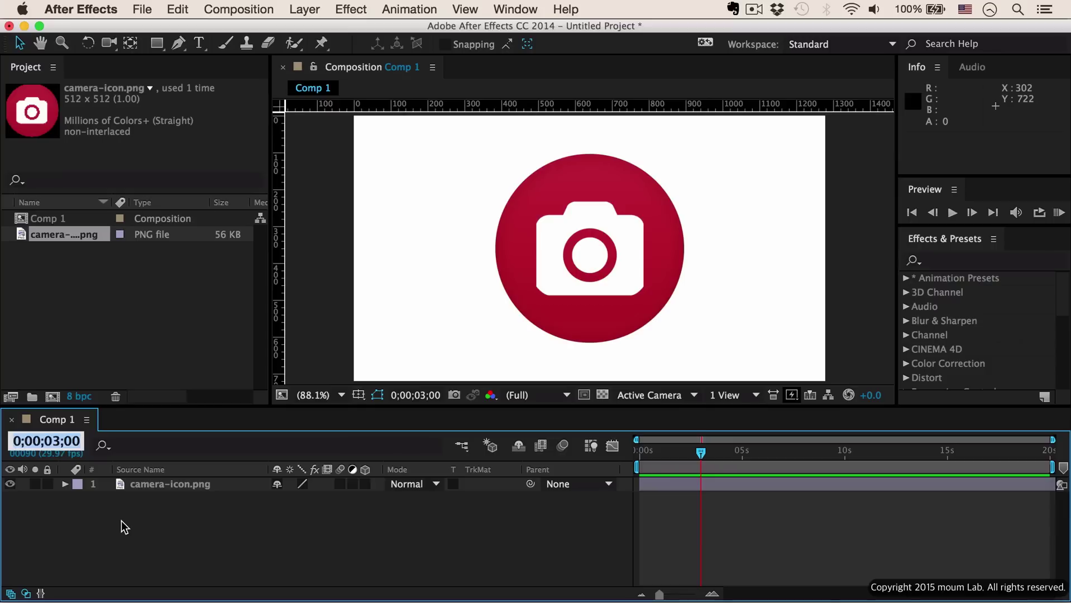
{"action": "type", "text": "10"}
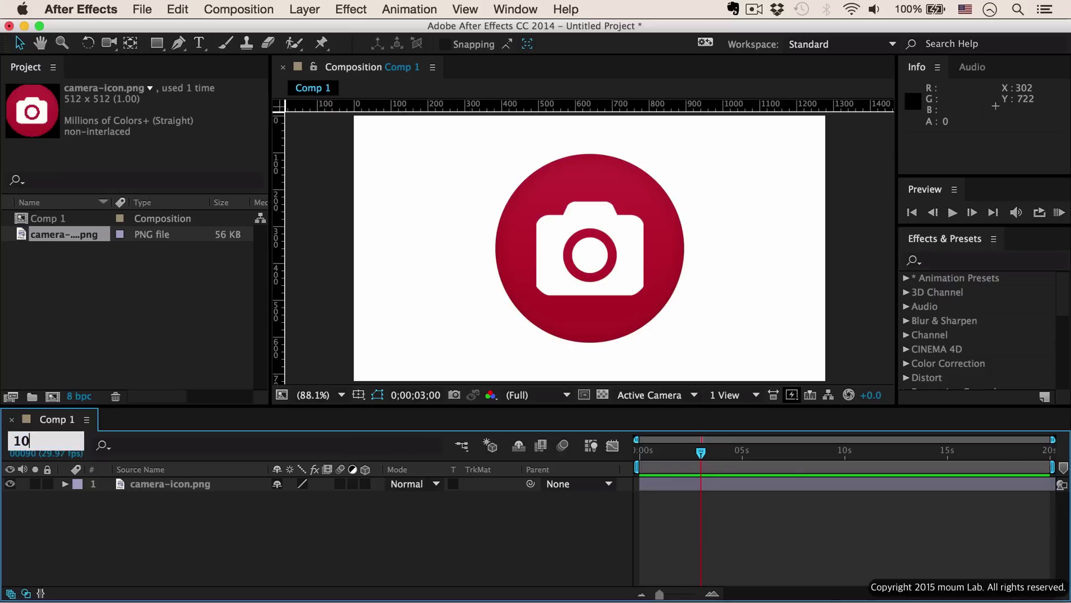
{"action": "key", "text": "Return"}
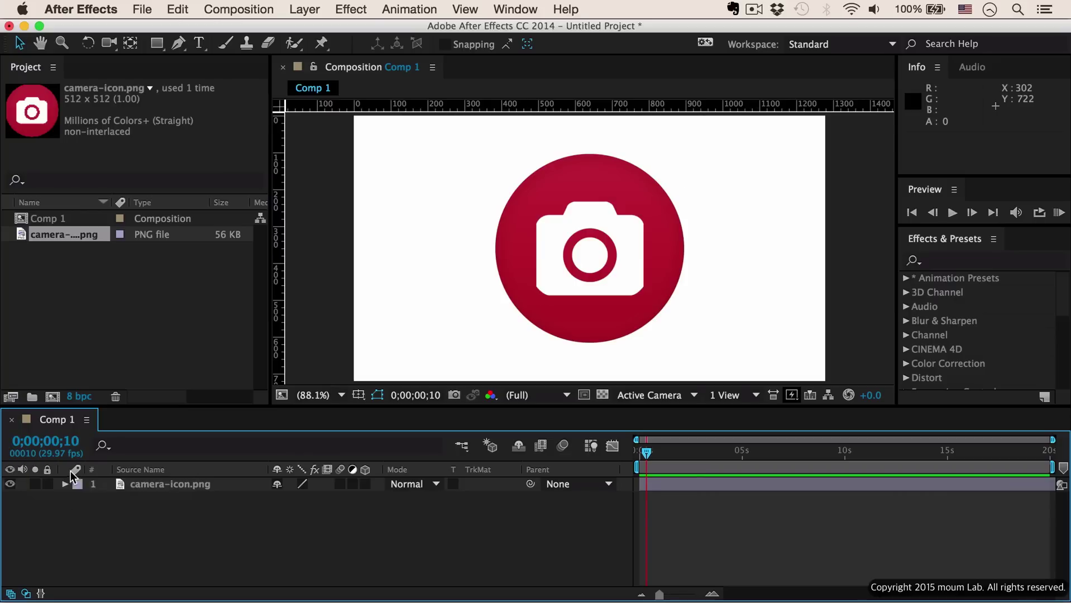
Move the current time to 10 seconds using the shorthand entry "10." with one period.
{"action": "left_click", "coordinate": [88, 484]}
{"action": "left_click", "coordinate": [46, 441]}
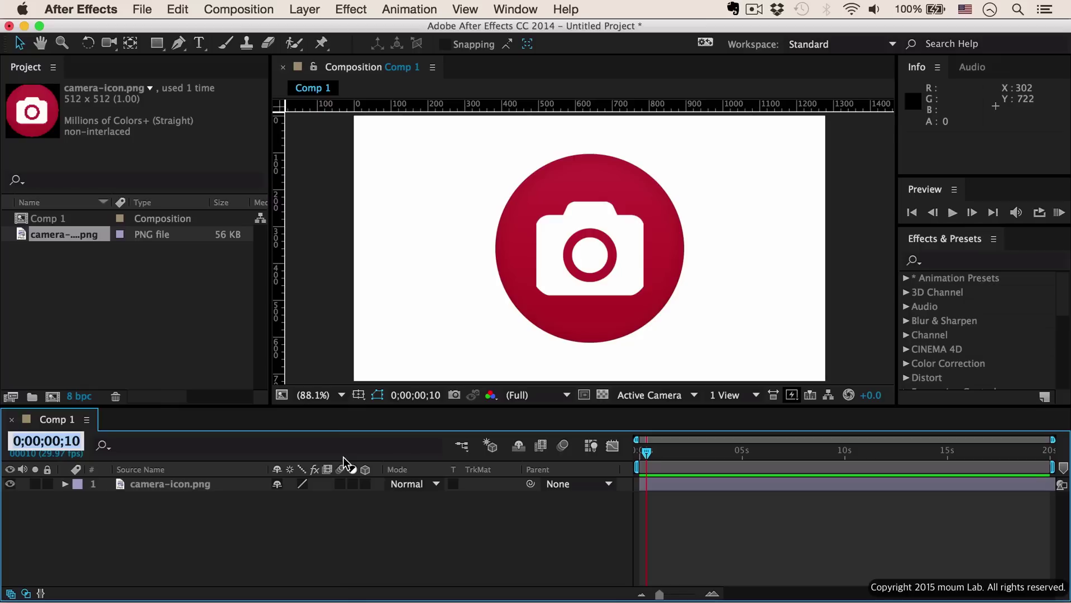
{"action": "type", "text": "10"}
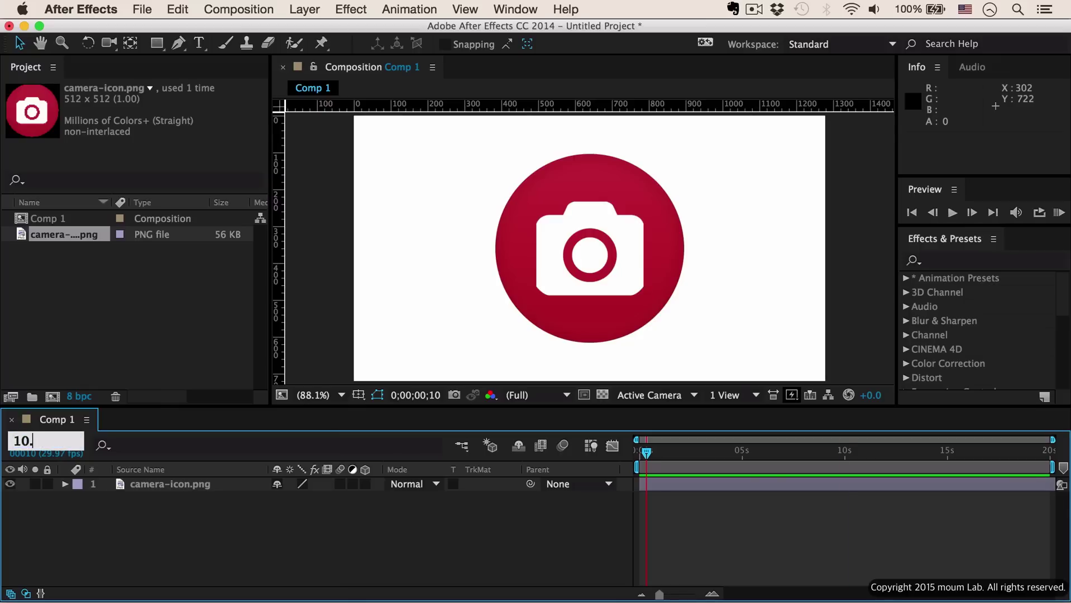
{"action": "type", "text": "."}
{"action": "key", "text": "Return"}
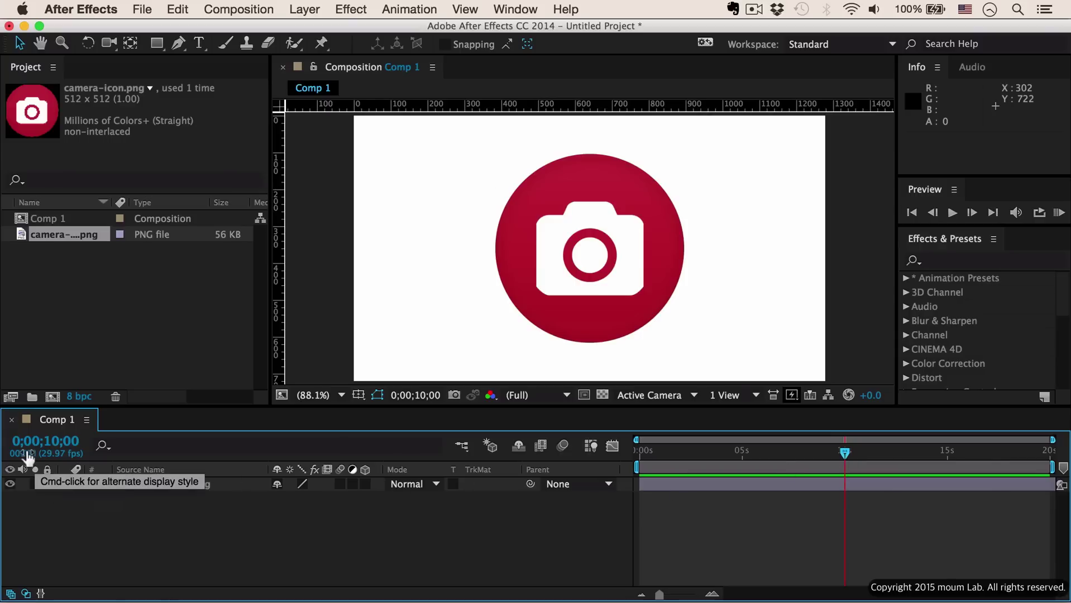
Move the current time to 10 minutes with the shorthand "10.." and to 1 hour with "1...".
{"action": "left_click", "coordinate": [58, 441]}
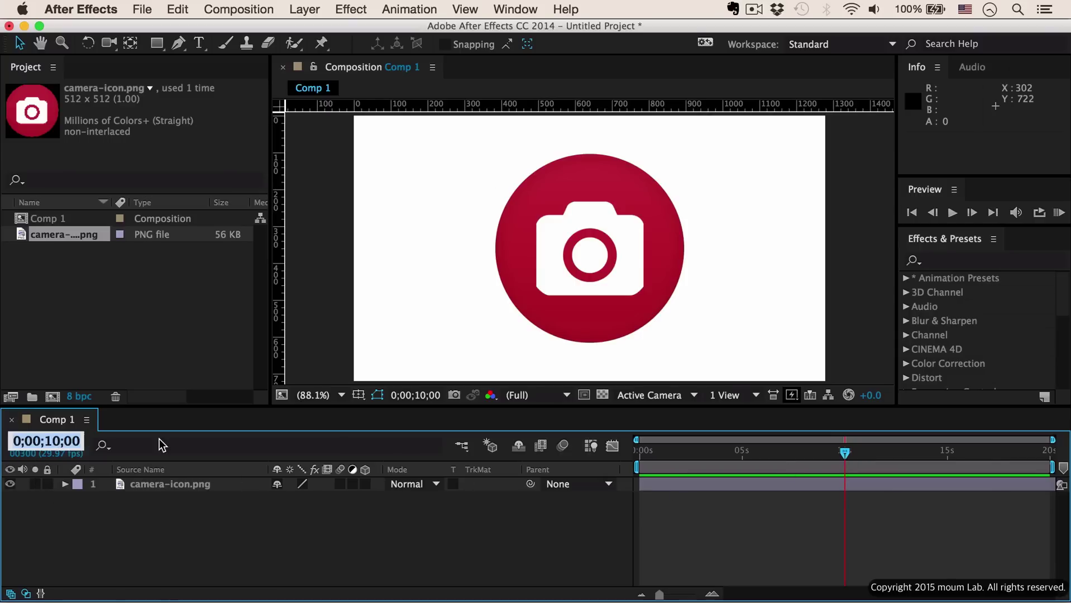
{"action": "type", "text": "10.."}
{"action": "key", "text": "Return"}
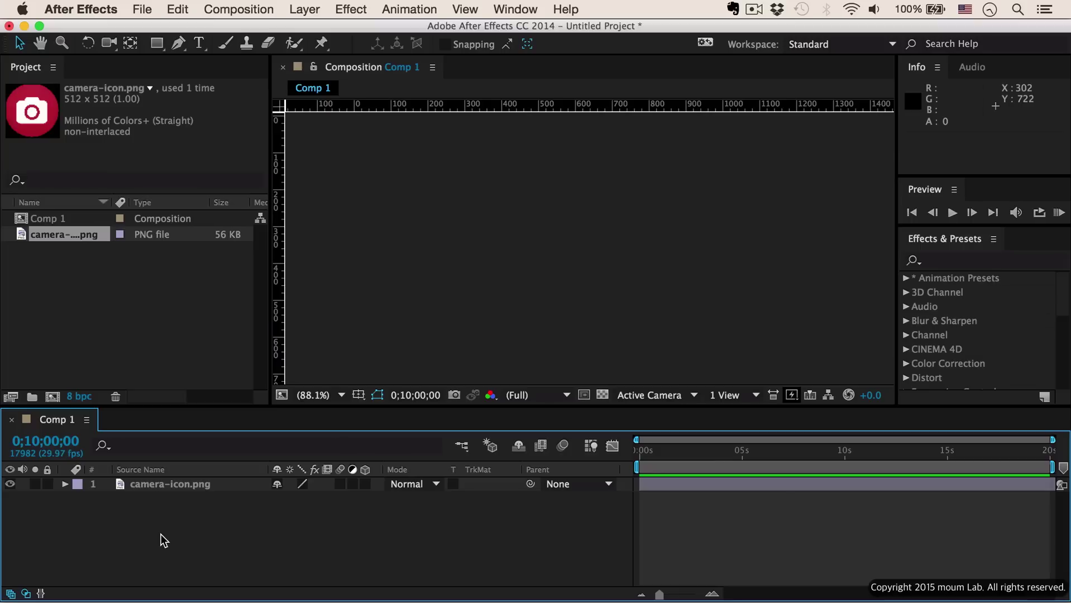
{"action": "left_click", "coordinate": [55, 442]}
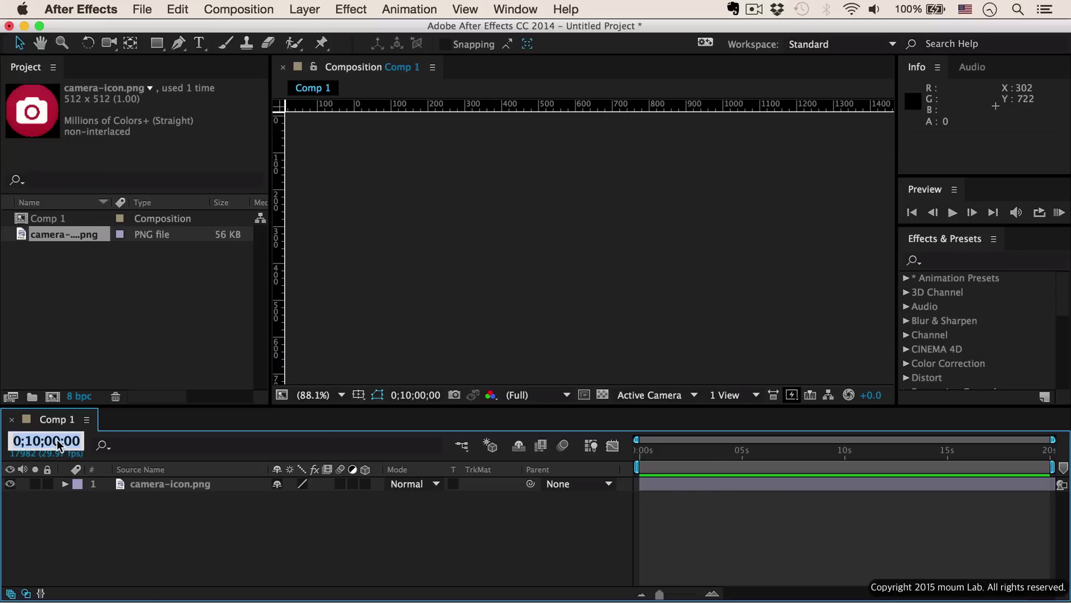
{"action": "type", "text": "1..."}
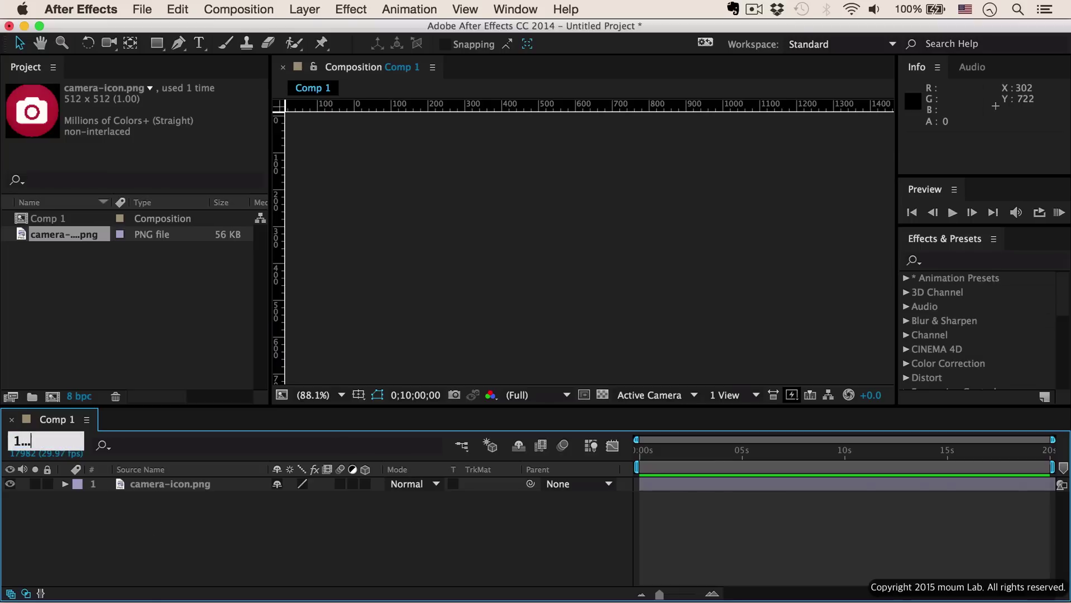
{"action": "key", "text": "Return"}
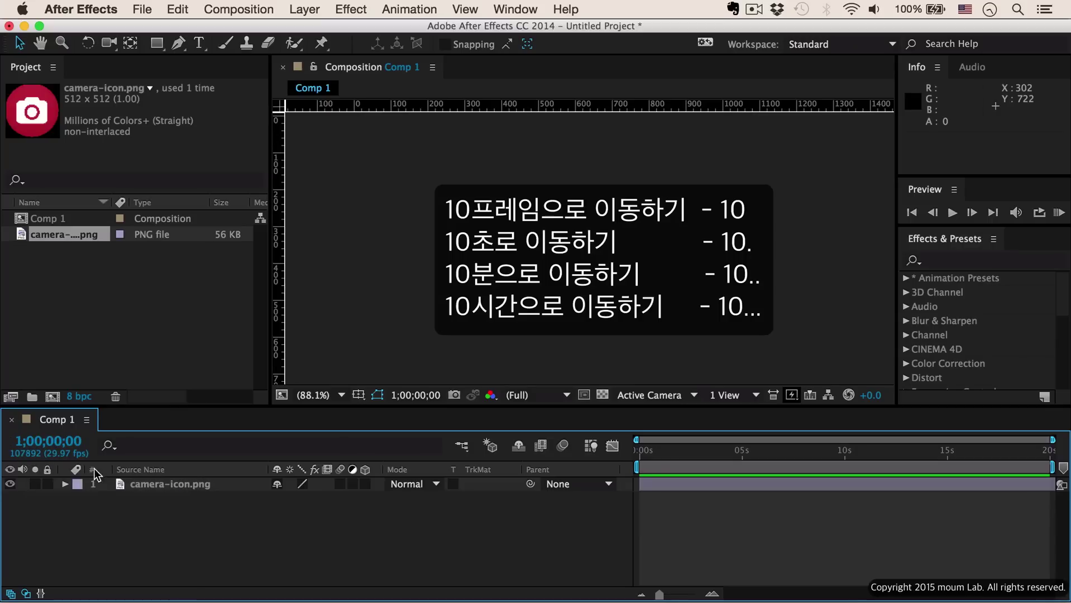
Move the current time back to frame 10 with the entry "10" and to 10 seconds with "10.".
{"action": "left_click", "coordinate": [67, 439]}
{"action": "type", "text": "10"}
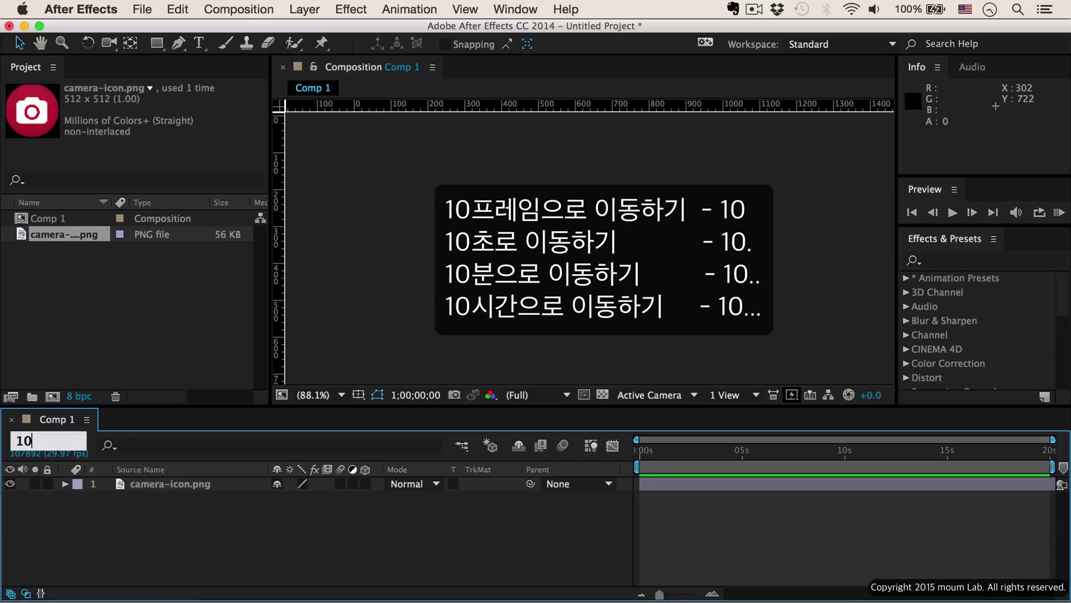
{"action": "key", "text": "Return"}
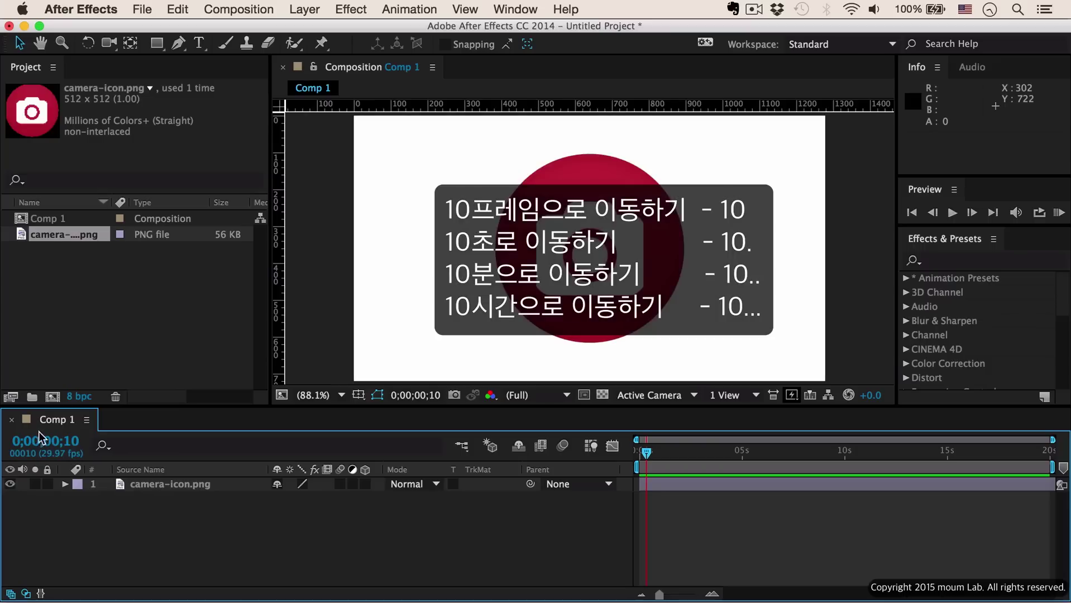
{"action": "left_click", "coordinate": [55, 442]}
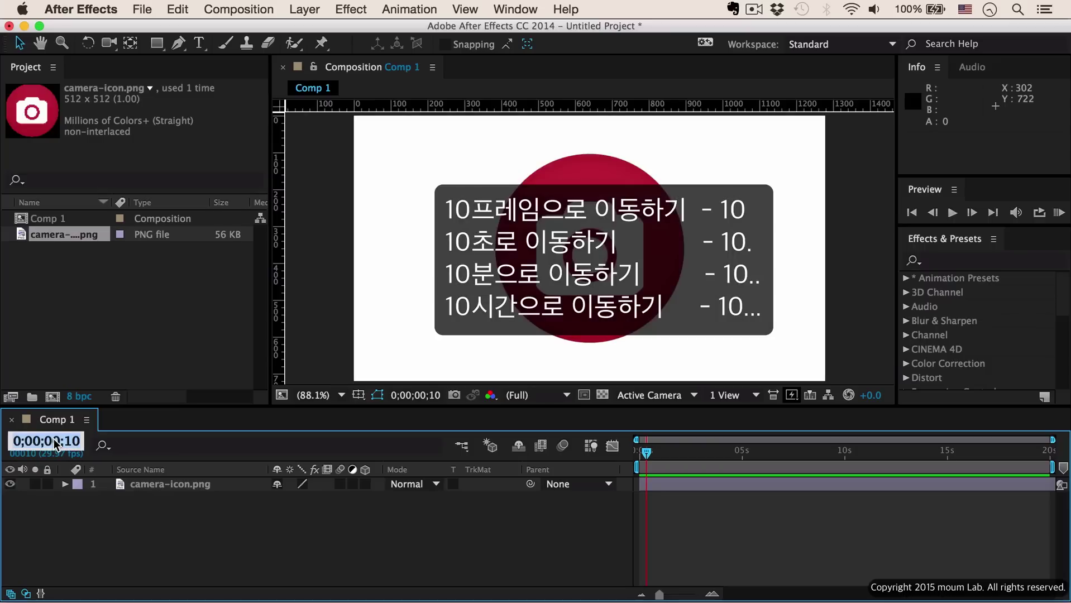
{"action": "type", "text": "10."}
{"action": "key", "text": "Return"}
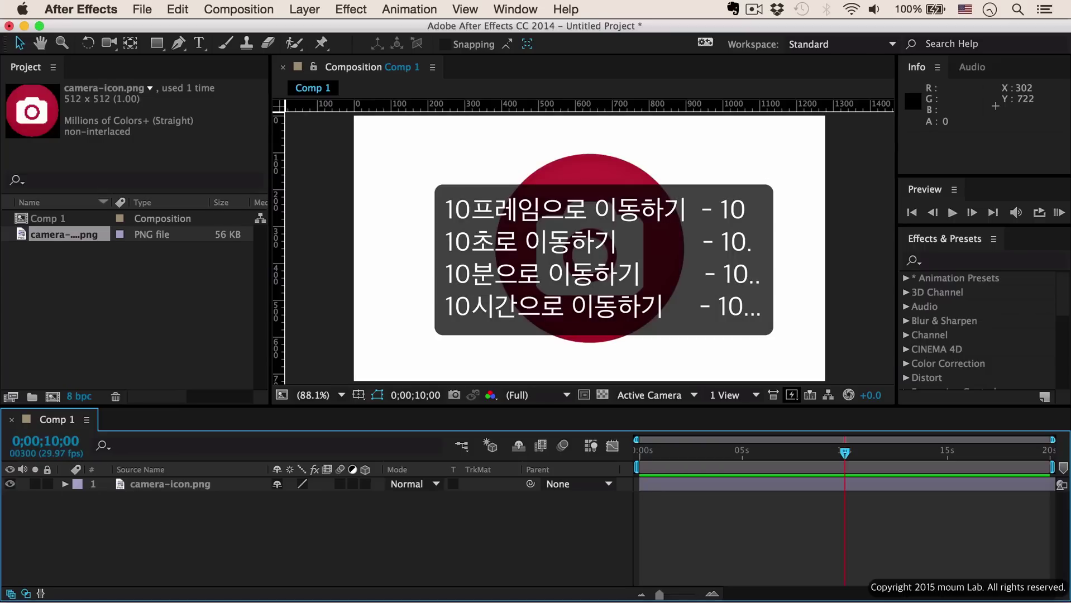
Move the current time to 0;10;00;00 with the entry "10.." and start another time entry beginning with "10..".
{"action": "left_click", "coordinate": [56, 442]}
{"action": "type", "text": "10."}
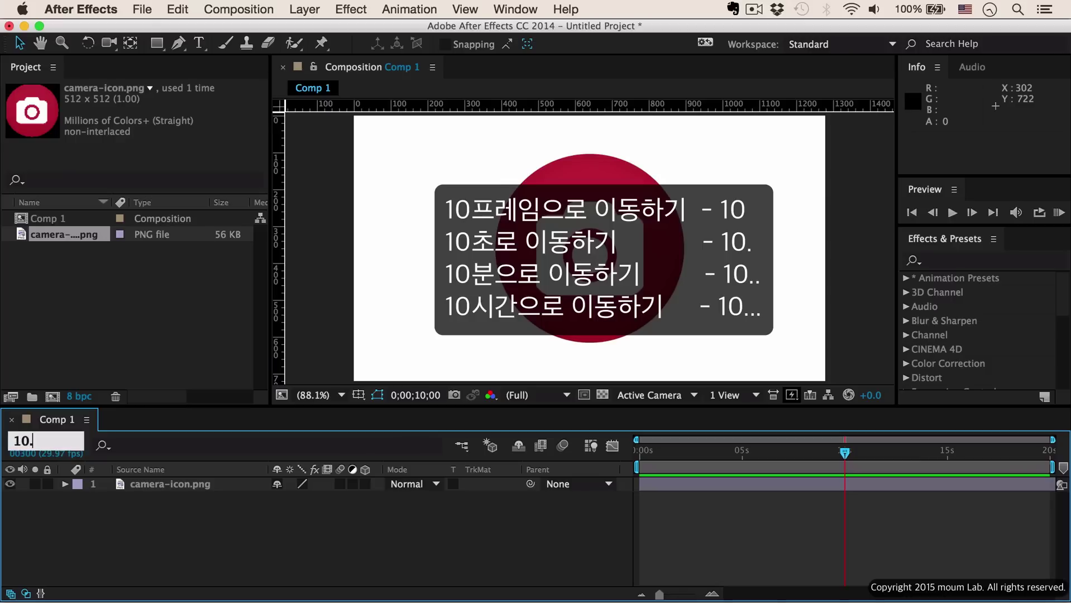
{"action": "type", "text": "."}
{"action": "key", "text": "Return"}
{"action": "left_click", "coordinate": [55, 442]}
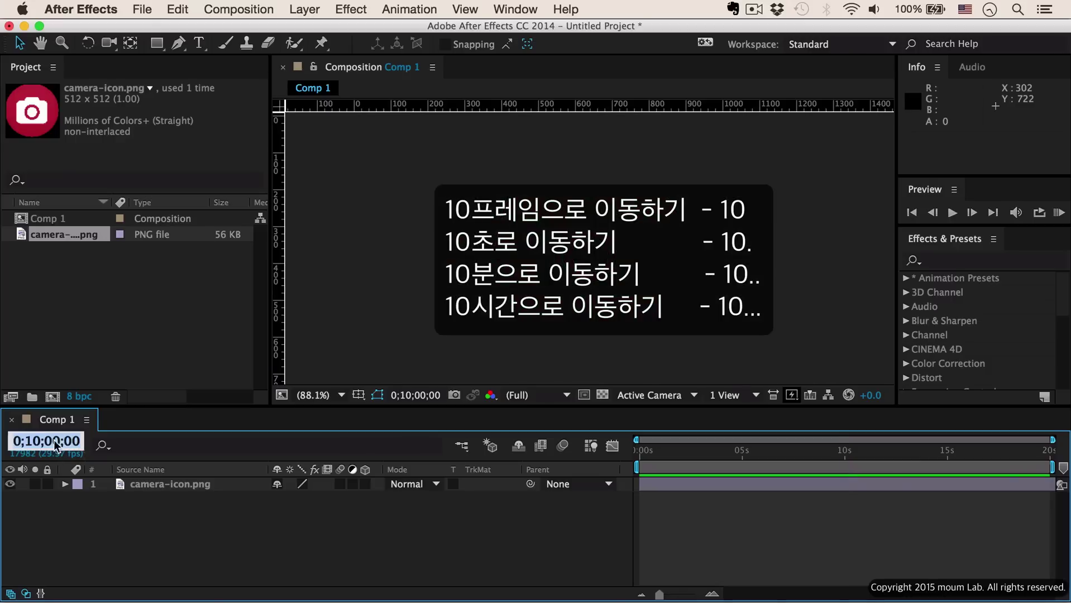
{"action": "type", "text": "10.."}
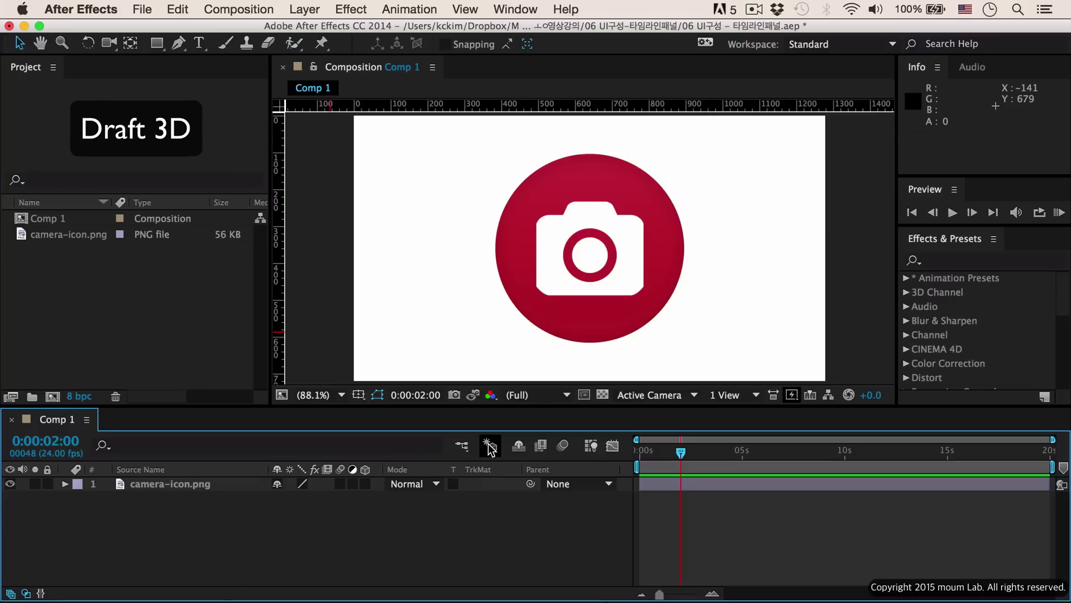
Toggle Draft 3D for Comp 1 and turn on hiding of shy layers, leaving no layer selected.
{"action": "left_click", "coordinate": [489, 447]}
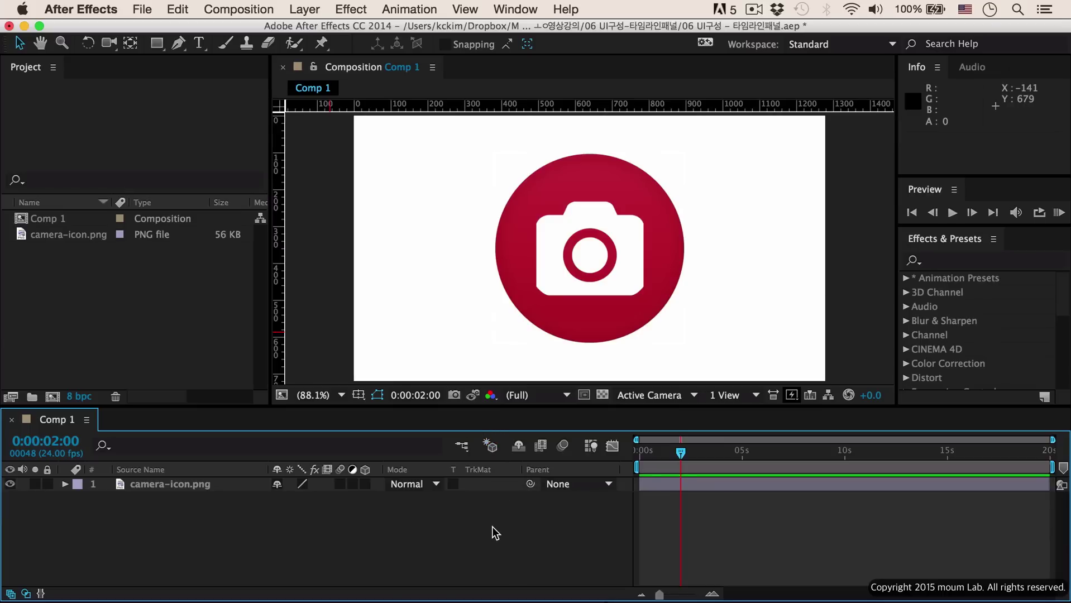
{"action": "left_click", "coordinate": [518, 447]}
{"action": "left_click", "coordinate": [210, 486]}
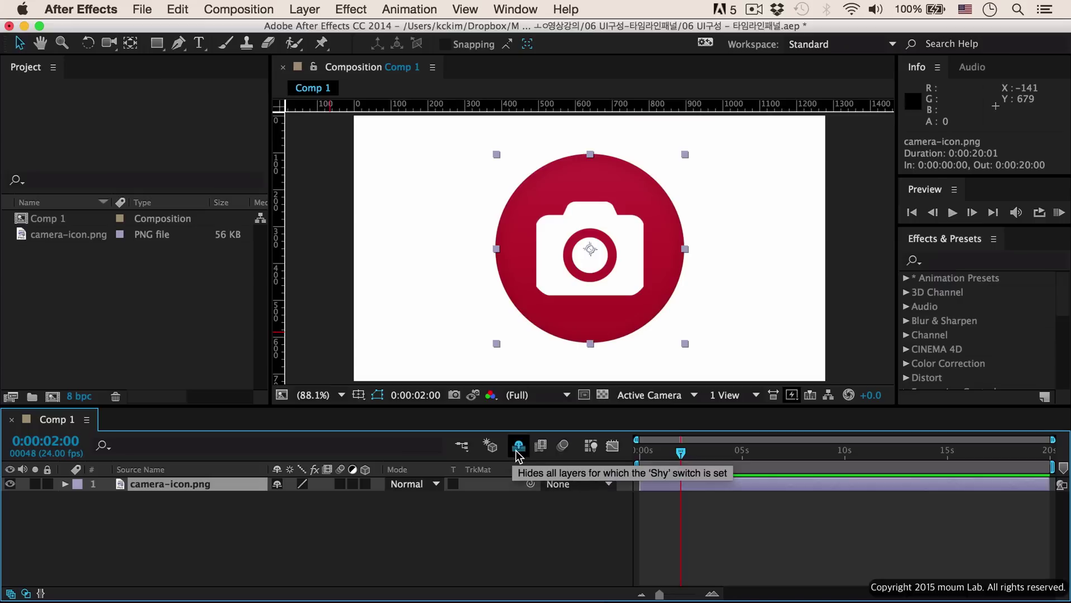
{"action": "left_click", "coordinate": [272, 499]}
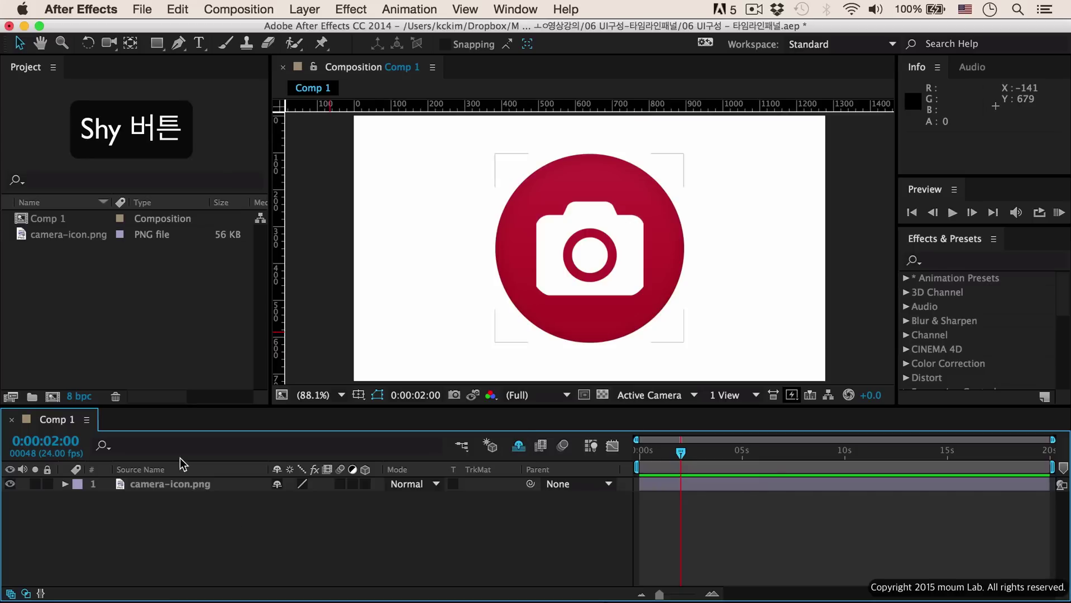
Import the files card1.png through palm.png and add them all to Comp 1 as layers below camera-icon.png.
{"action": "double_click", "coordinate": [112, 287]}
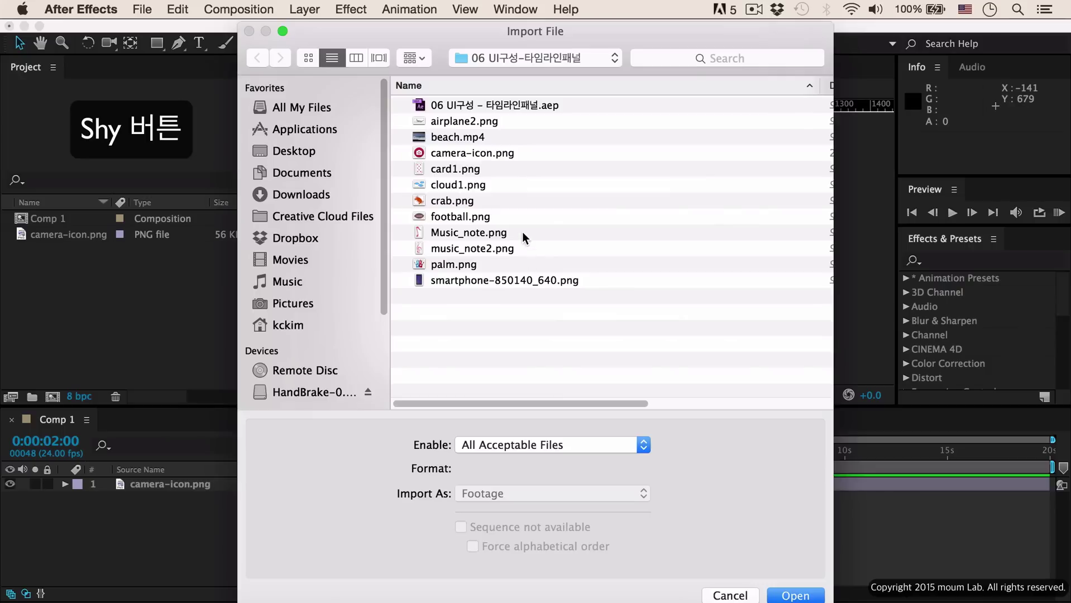
{"action": "left_click", "coordinate": [470, 170]}
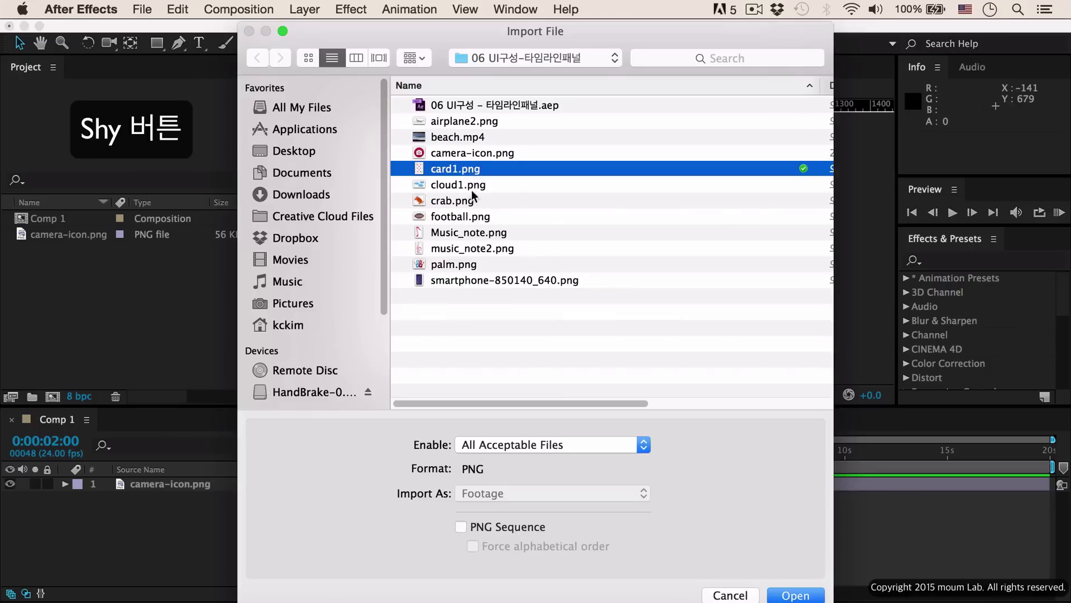
{"action": "left_click", "coordinate": [479, 265], "text": "shift"}
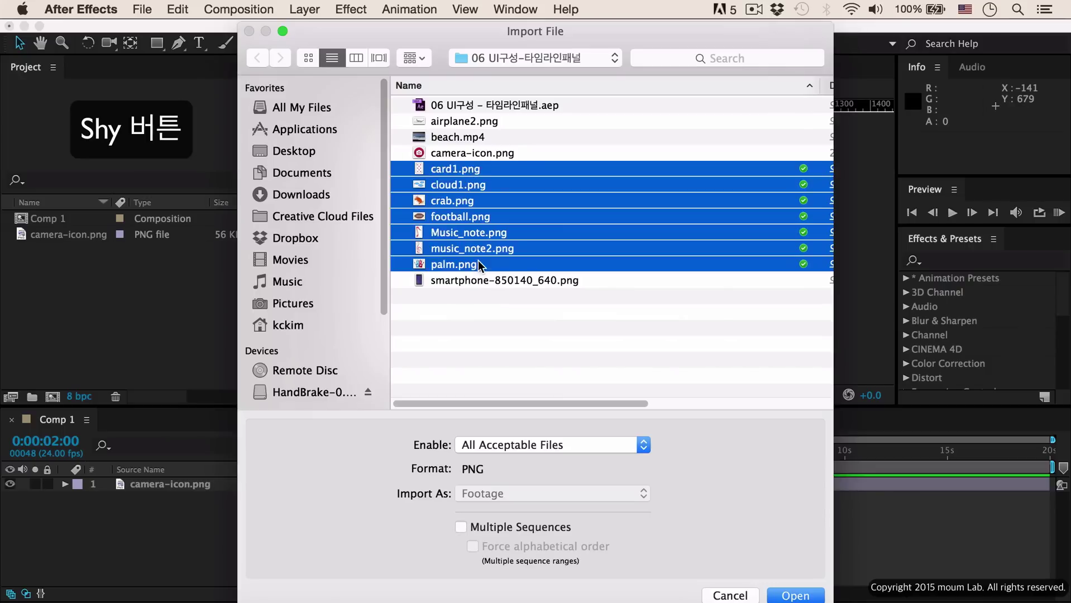
{"action": "left_click", "coordinate": [795, 596]}
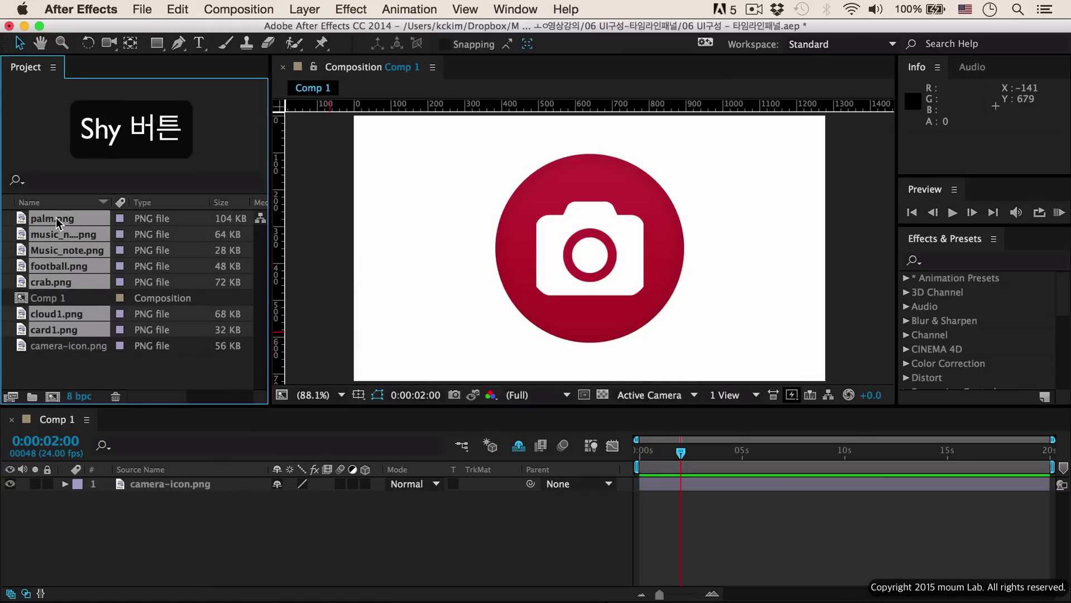
{"action": "left_click_drag", "start_coordinate": [56, 218], "coordinate": [148, 512]}
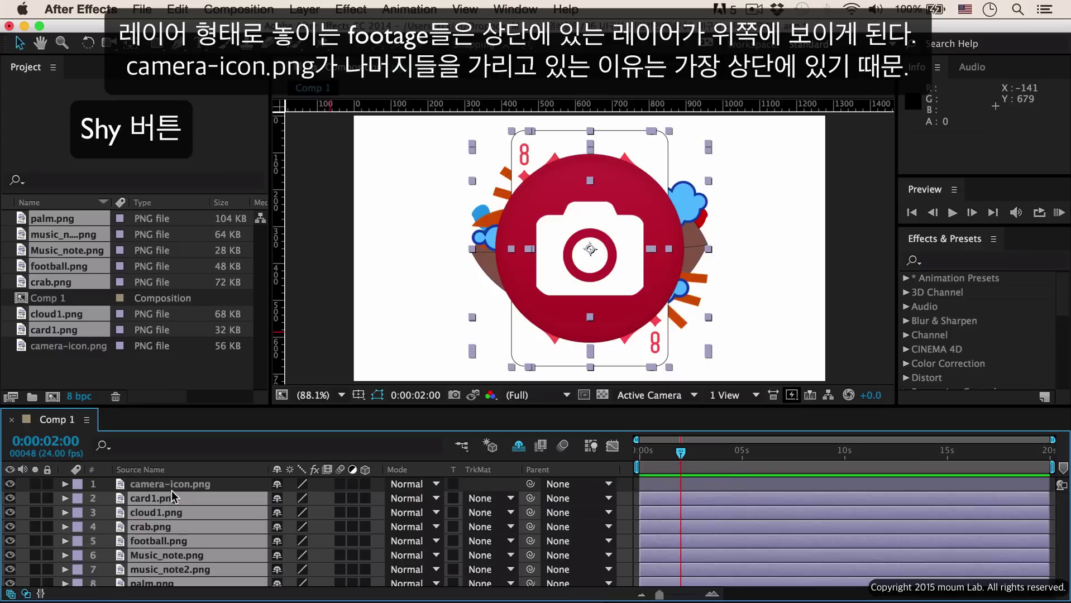
Select the layers of Comp 1 one after another, from camera-icon.png down to palm.png, to examine their stacking order.
{"action": "left_click", "coordinate": [173, 497]}
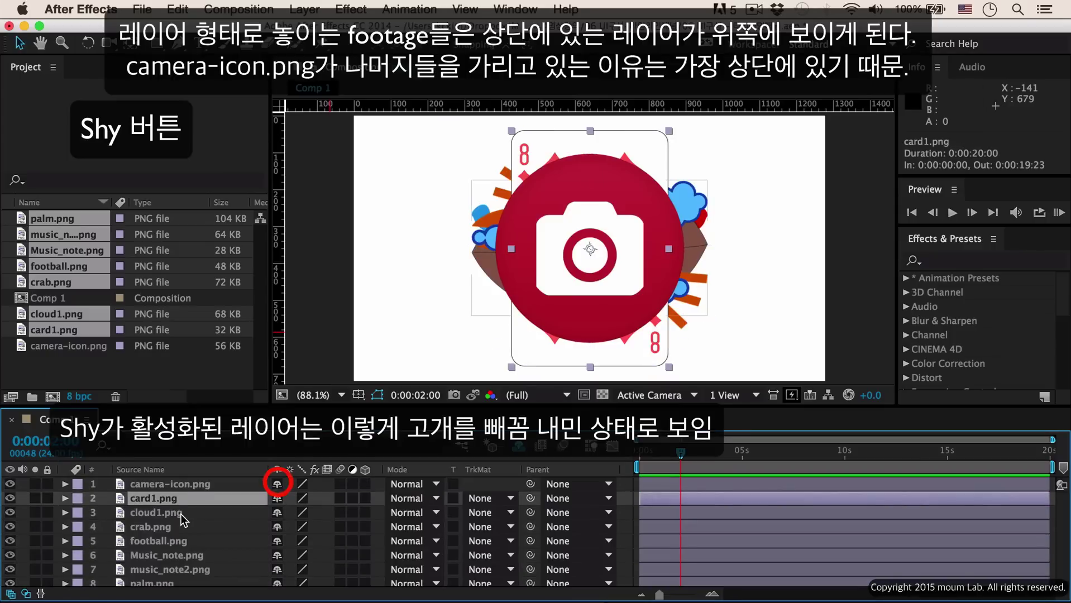
{"action": "scroll", "coordinate": [181, 521], "scroll_direction": "down", "scroll_amount": 1}
{"action": "scroll", "coordinate": [181, 515], "scroll_direction": "up", "scroll_amount": 1}
{"action": "left_click", "coordinate": [171, 485]}
{"action": "left_click", "coordinate": [171, 500]}
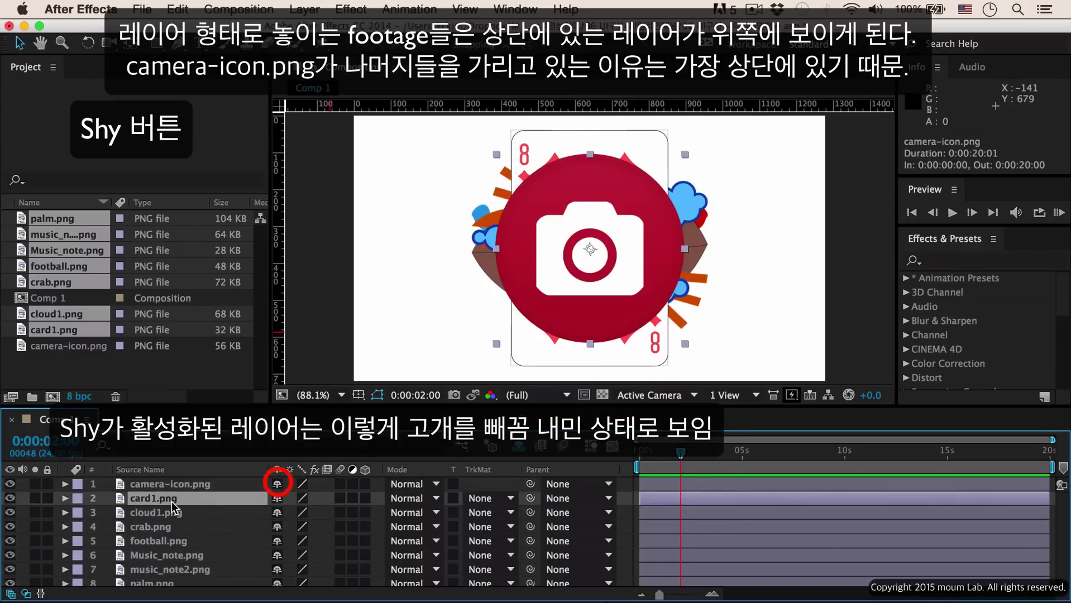
{"action": "left_click", "coordinate": [171, 514]}
{"action": "left_click", "coordinate": [172, 528]}
{"action": "left_click", "coordinate": [171, 541]}
{"action": "left_click", "coordinate": [171, 556]}
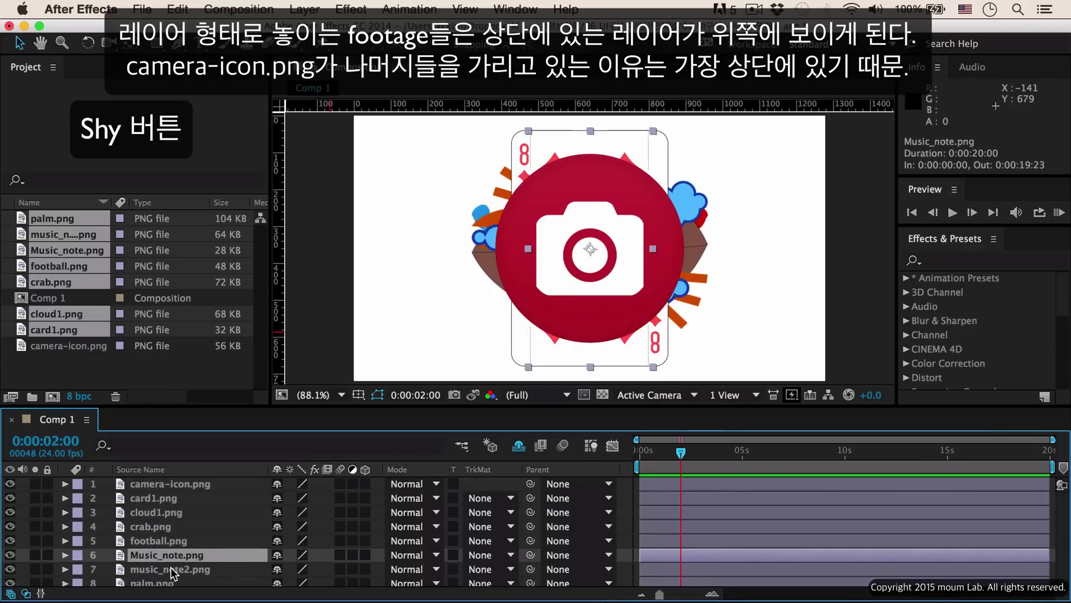
{"action": "left_click", "coordinate": [168, 570]}
{"action": "left_click", "coordinate": [167, 584]}
{"action": "scroll", "coordinate": [195, 556], "scroll_direction": "down", "scroll_amount": 1}
{"action": "scroll", "coordinate": [195, 556], "scroll_direction": "up", "scroll_amount": 1}
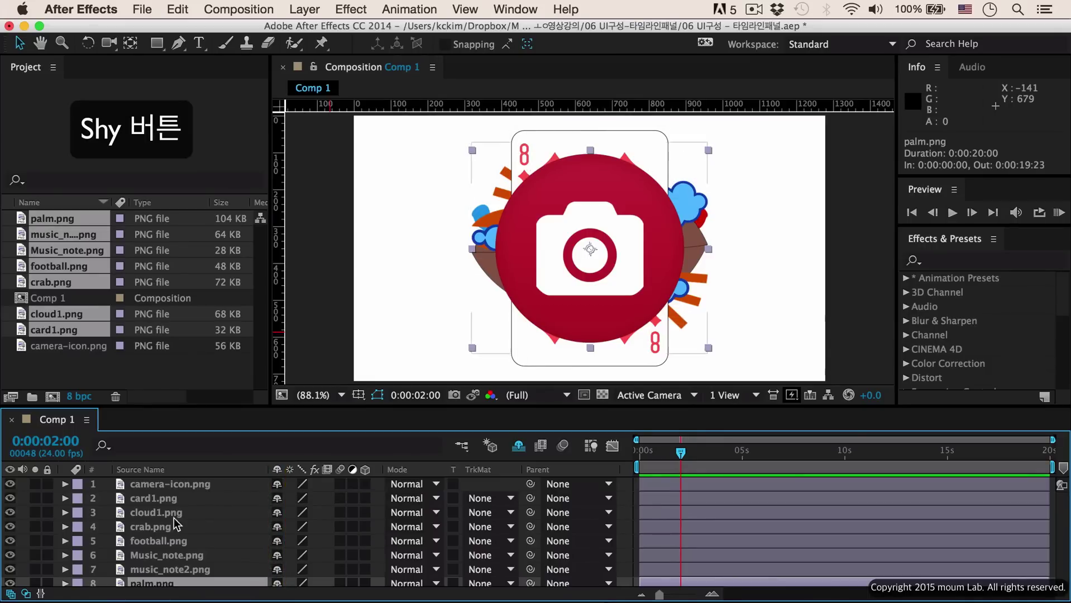
Try moving the camera-icon.png layer down and away from the images beneath it in the composition, and undo the move.
{"action": "left_click", "coordinate": [170, 485]}
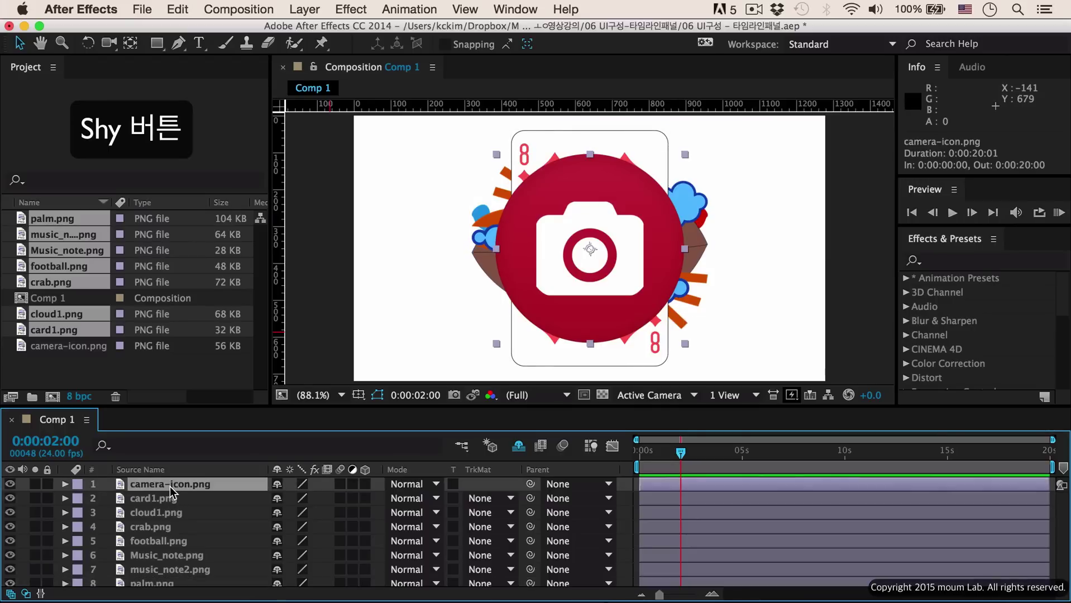
{"action": "left_click_drag", "start_coordinate": [560, 269], "coordinate": [479, 305]}
{"action": "key", "text": "super+z"}
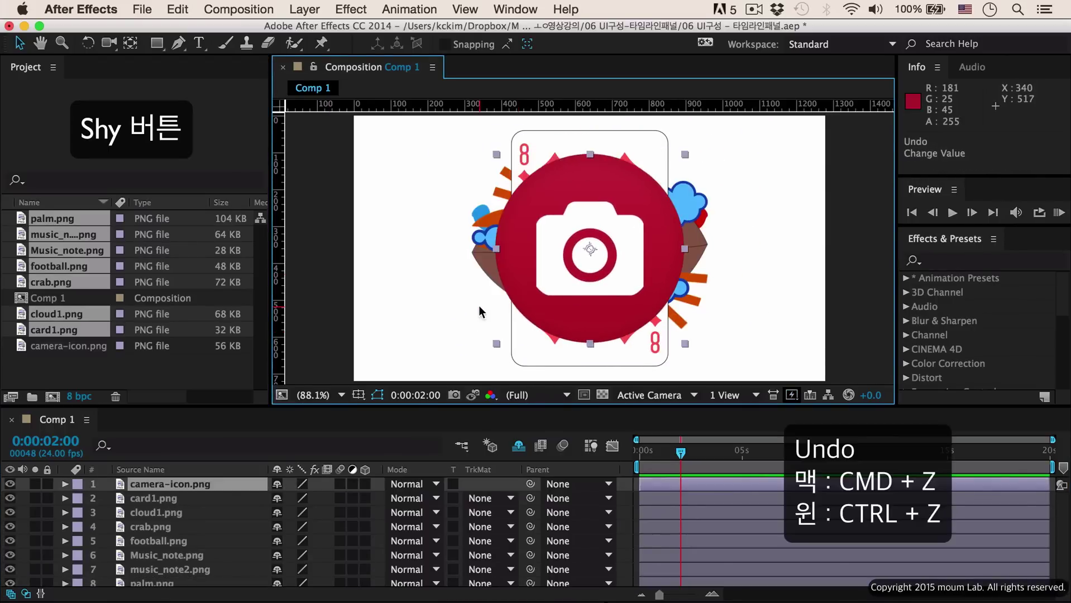
Mark camera-icon.png, card1.png, cloud1.png and crab.png as shy, with hiding of shy layers turned off for Comp 1.
{"action": "left_click", "coordinate": [278, 485]}
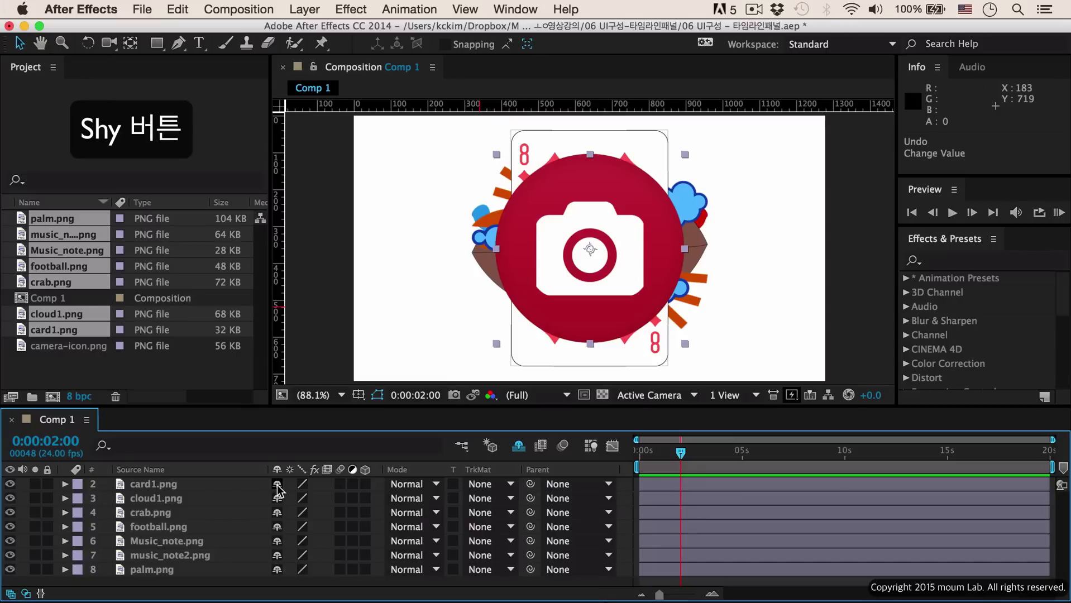
{"action": "left_click", "coordinate": [519, 447]}
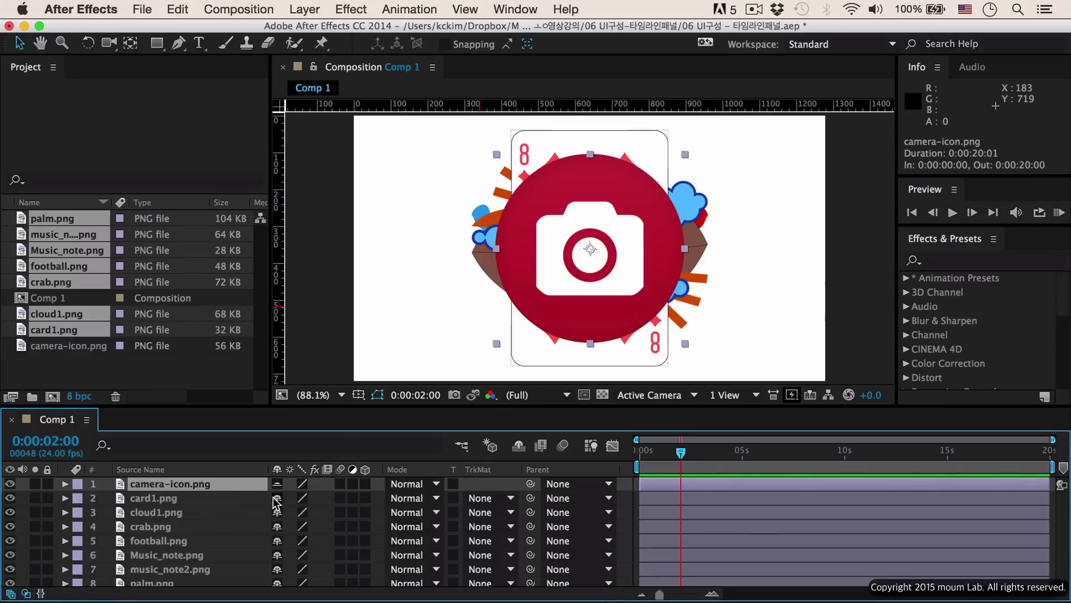
{"action": "left_click_drag", "start_coordinate": [276, 500], "coordinate": [277, 513]}
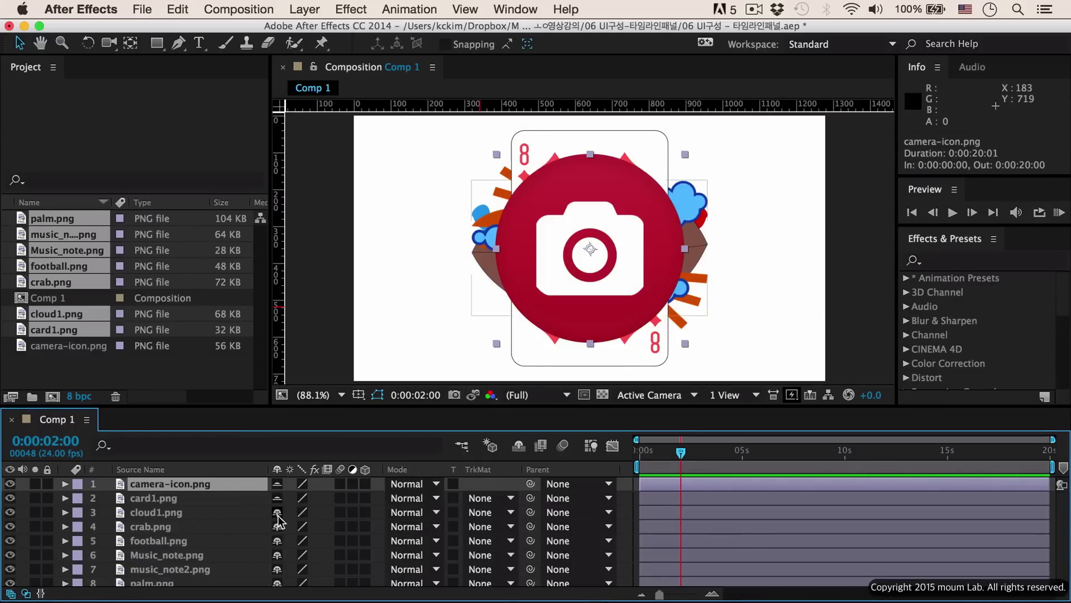
{"action": "left_click", "coordinate": [277, 526]}
{"action": "scroll", "coordinate": [233, 546], "scroll_direction": "down", "scroll_amount": 1}
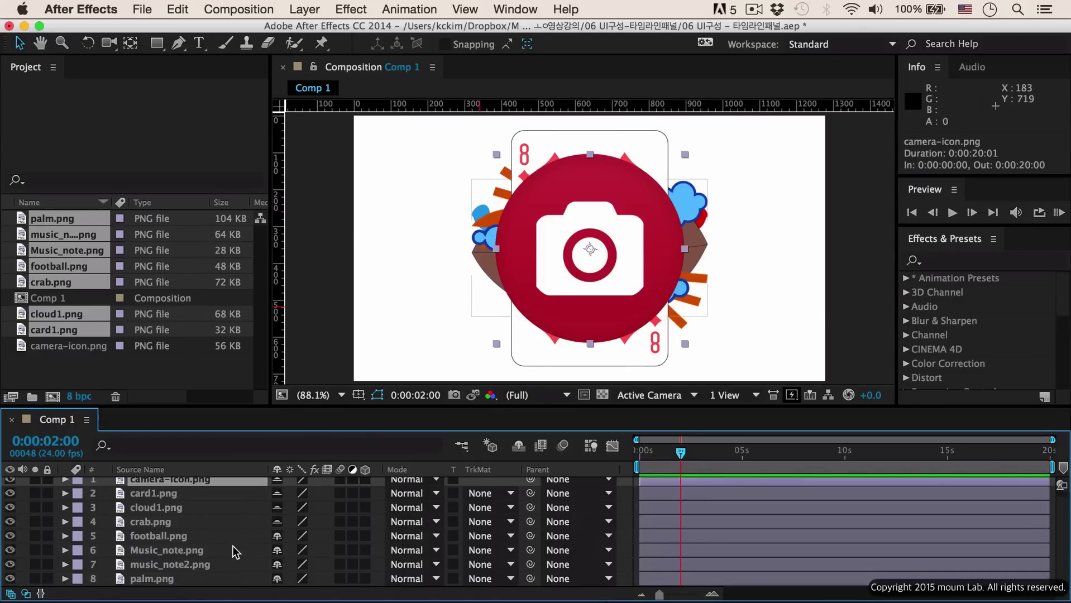
Mark Music_note.png, music_note2.png and palm.png as shy as well, hide the shy layers and select football.png.
{"action": "left_click", "coordinate": [185, 538]}
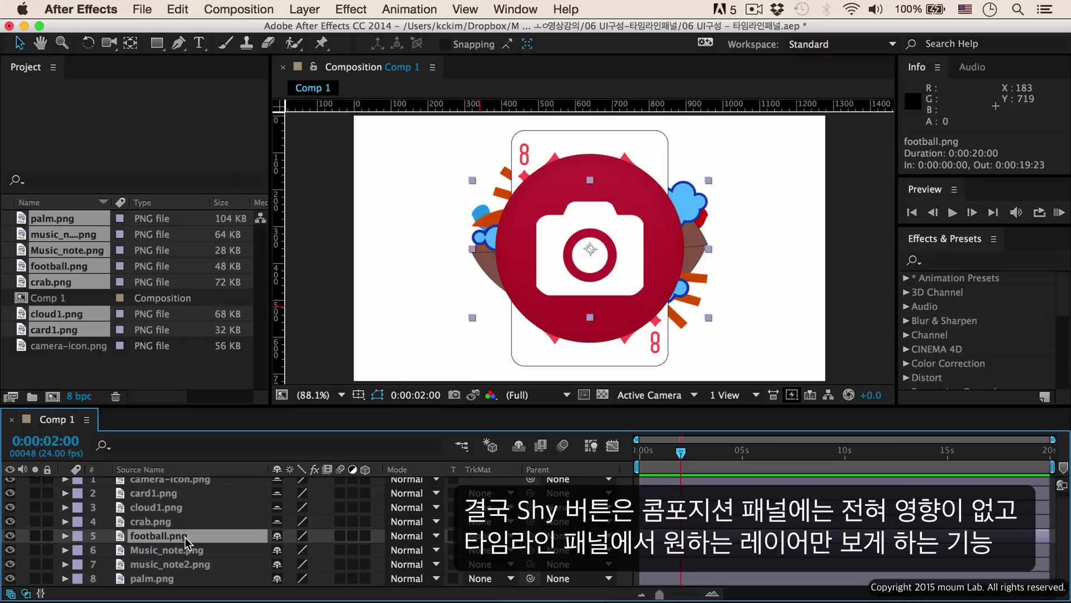
{"action": "left_click", "coordinate": [186, 551]}
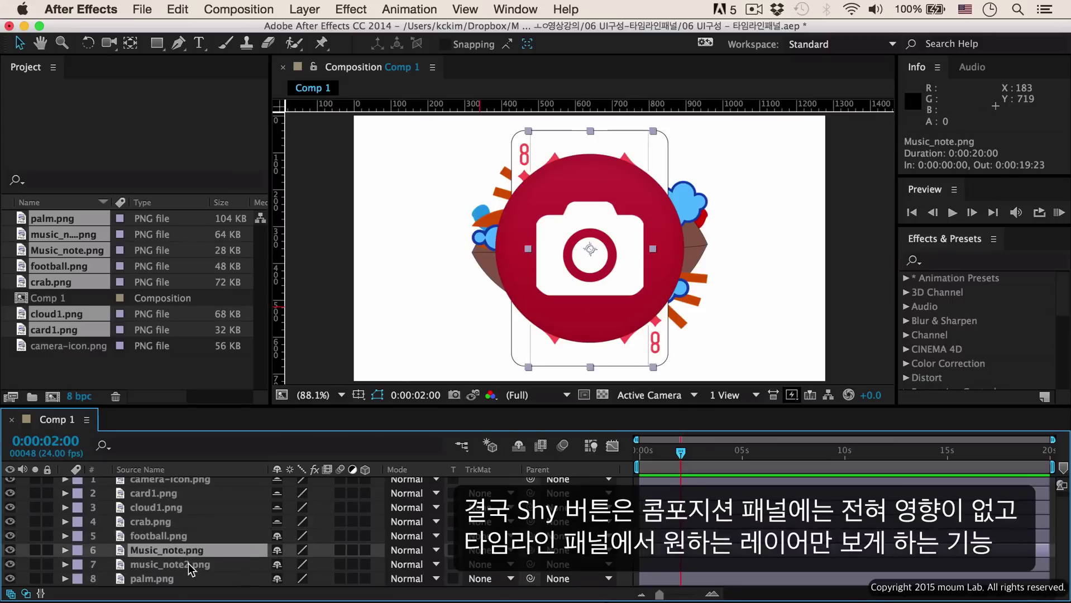
{"action": "left_click", "coordinate": [277, 550]}
{"action": "left_click", "coordinate": [277, 564]}
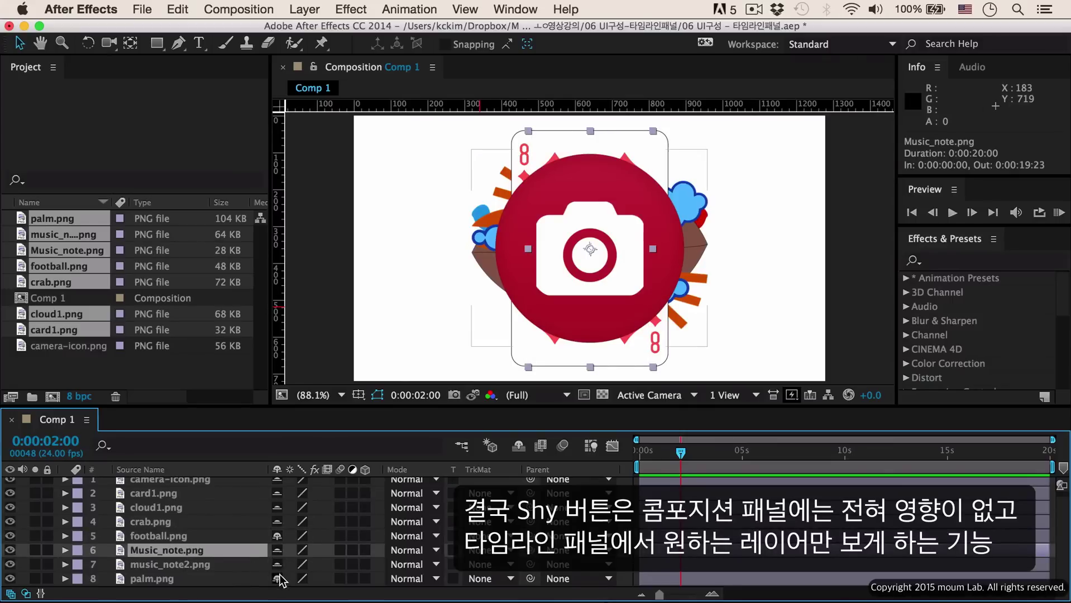
{"action": "left_click", "coordinate": [277, 579]}
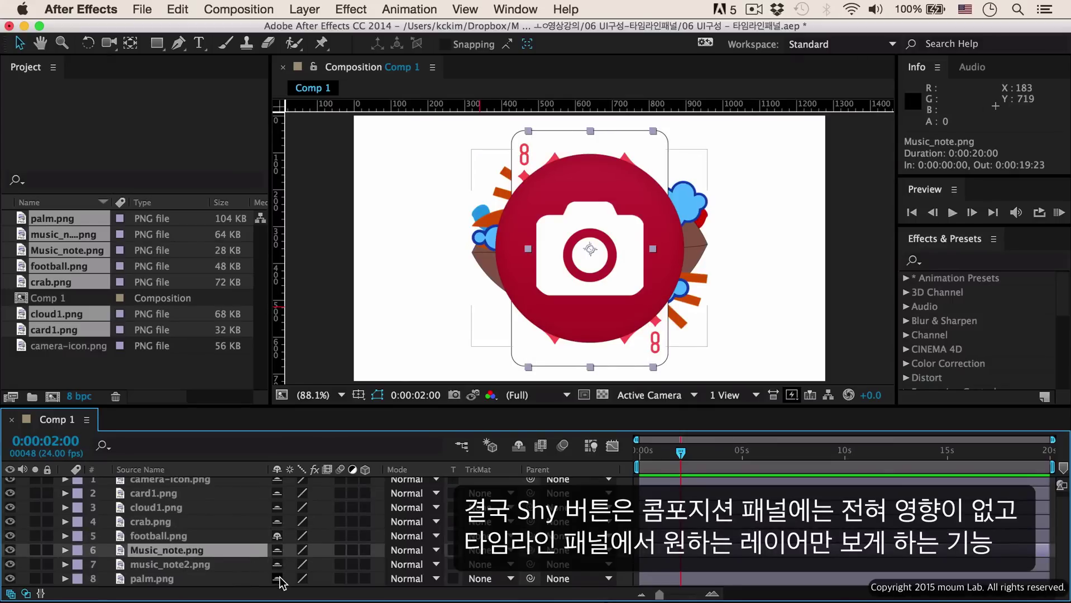
{"action": "left_click", "coordinate": [519, 445]}
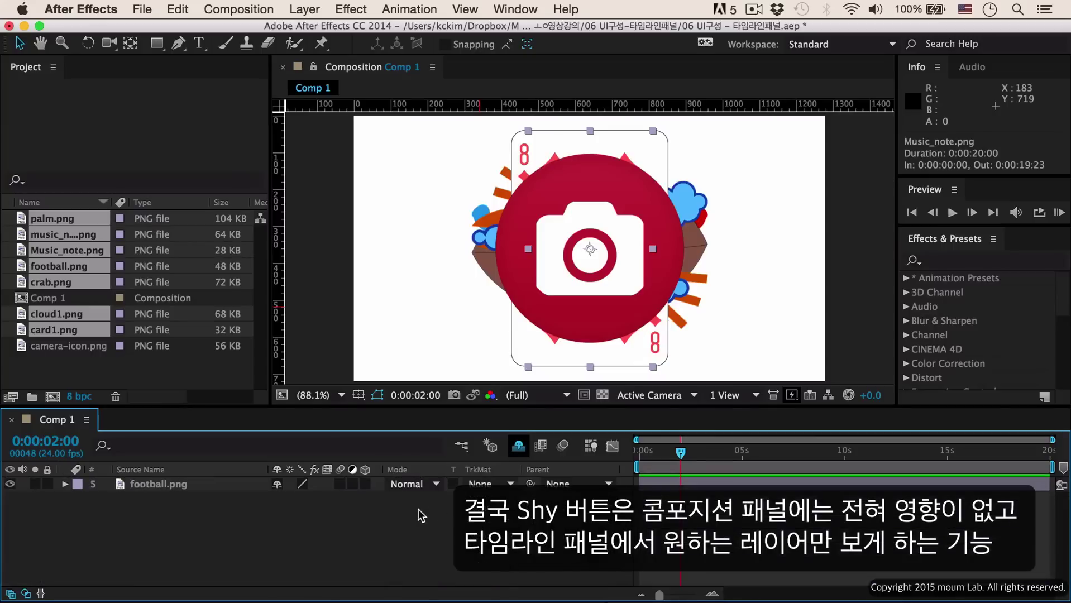
{"action": "left_click", "coordinate": [202, 486]}
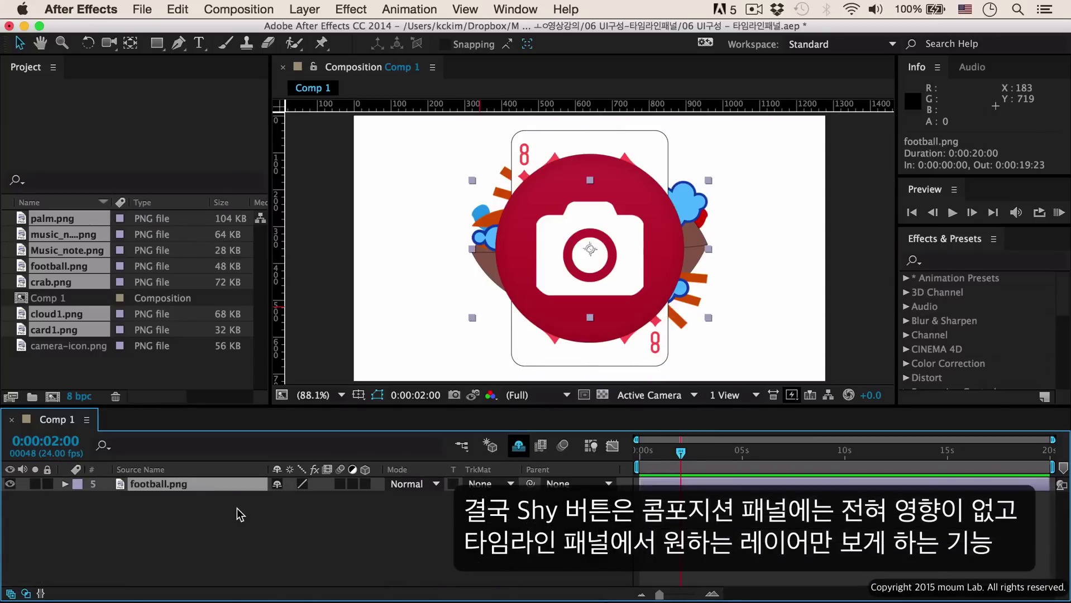
Turn off hiding of shy layers in Comp 1 and clear the Shy switch on all the shy layers.
{"action": "left_click", "coordinate": [519, 446]}
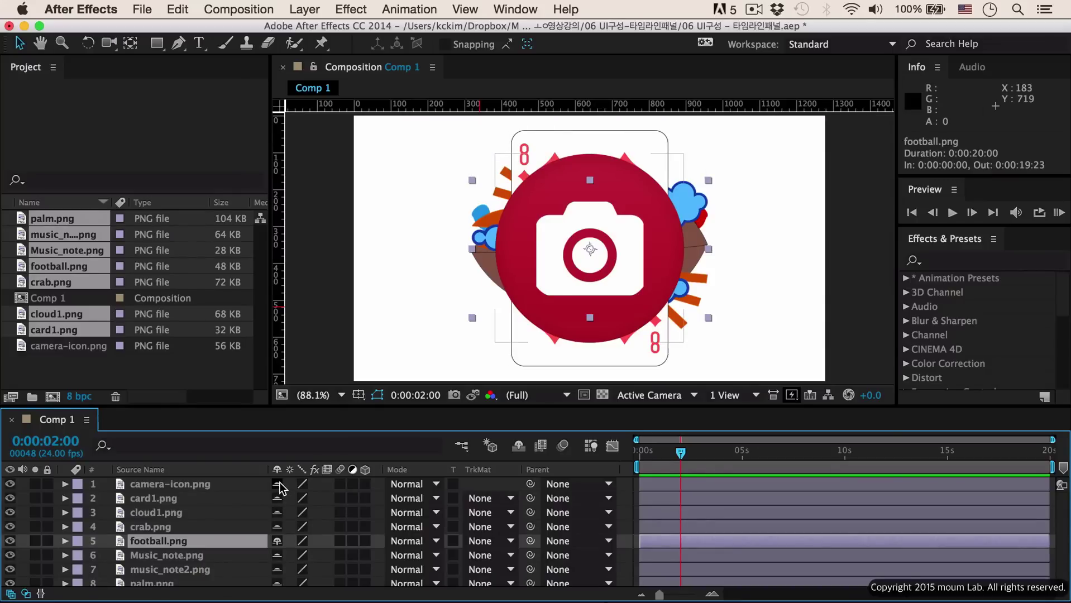
{"action": "left_click_drag", "start_coordinate": [277, 485], "coordinate": [279, 580]}
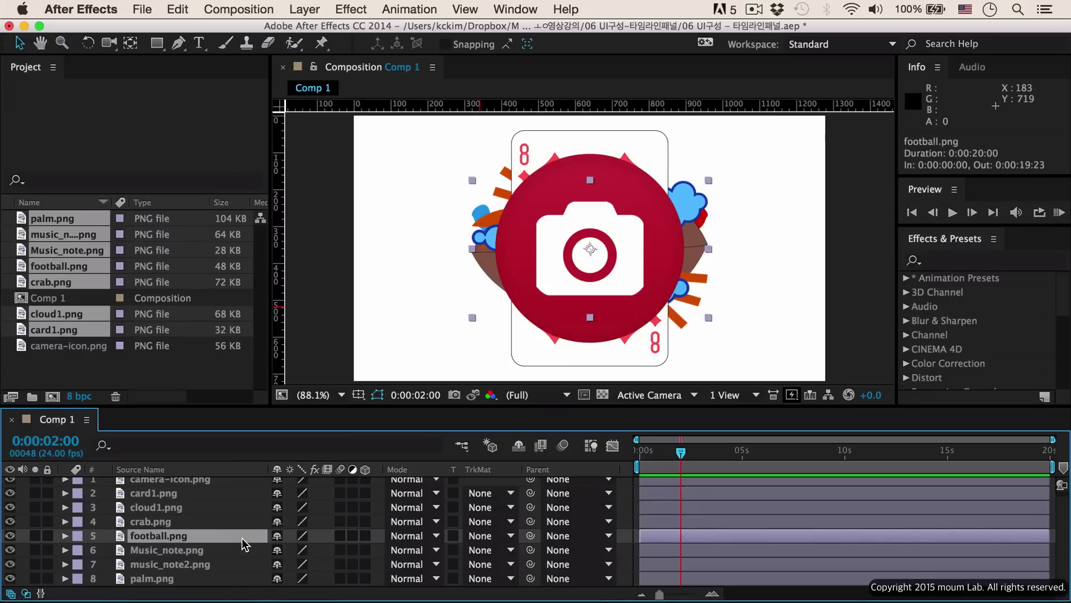
{"action": "scroll", "coordinate": [242, 538], "scroll_direction": "up", "scroll_amount": 1}
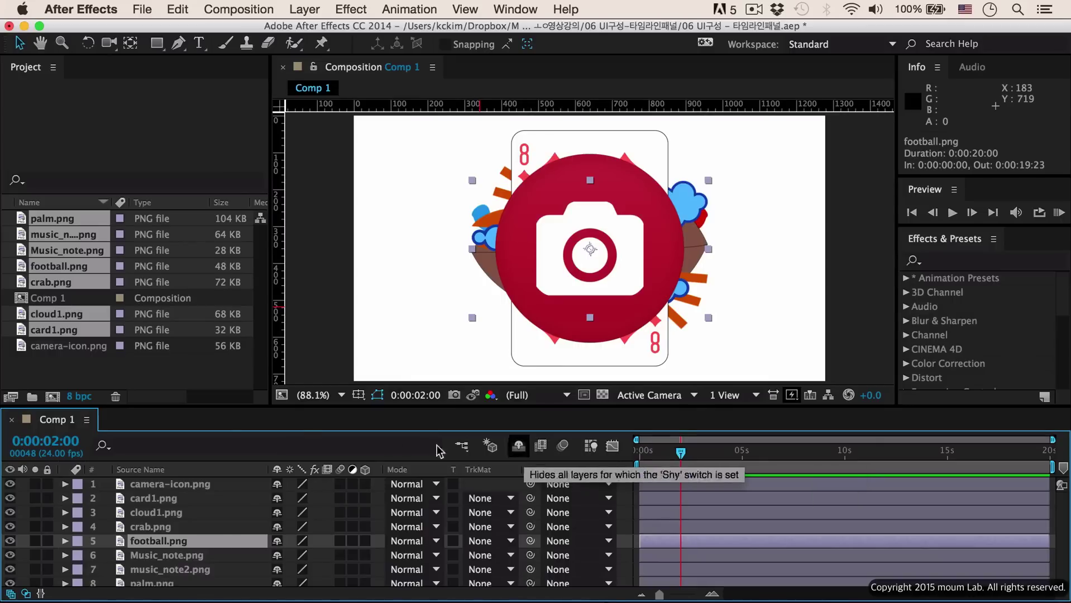
{"action": "left_click", "coordinate": [180, 517]}
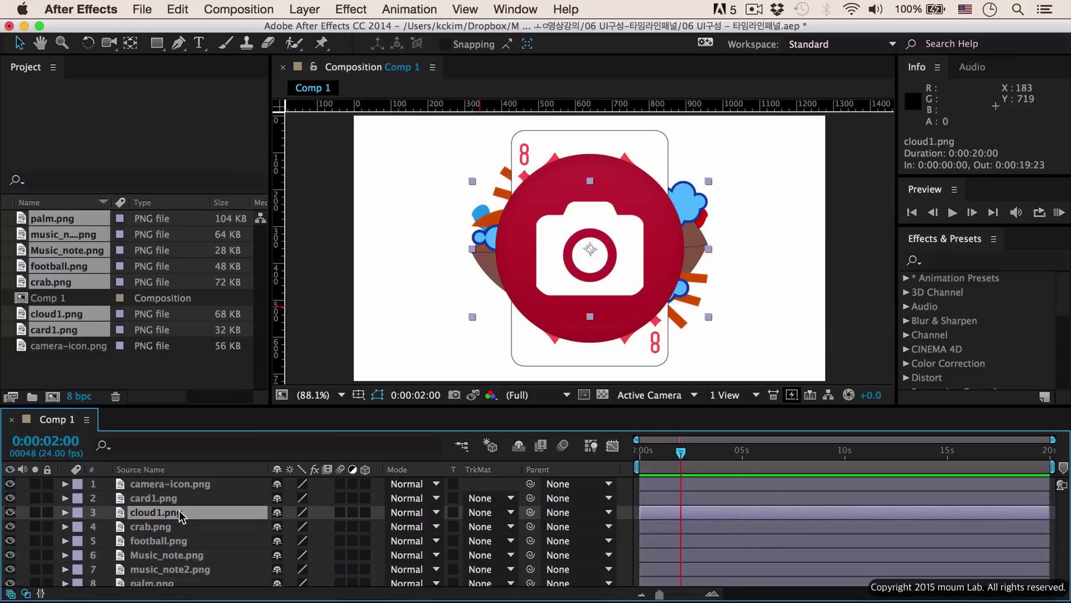
Import the video beach.mp4 and add it to Comp 1 as the top layer above camera-icon.png.
{"action": "left_click", "coordinate": [98, 373]}
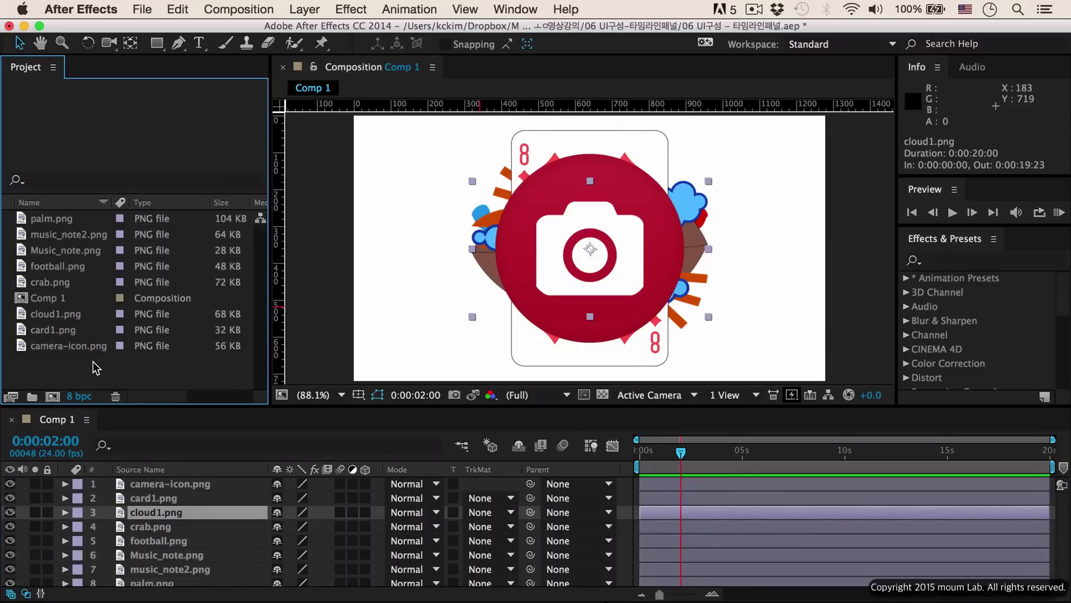
{"action": "double_click", "coordinate": [93, 362]}
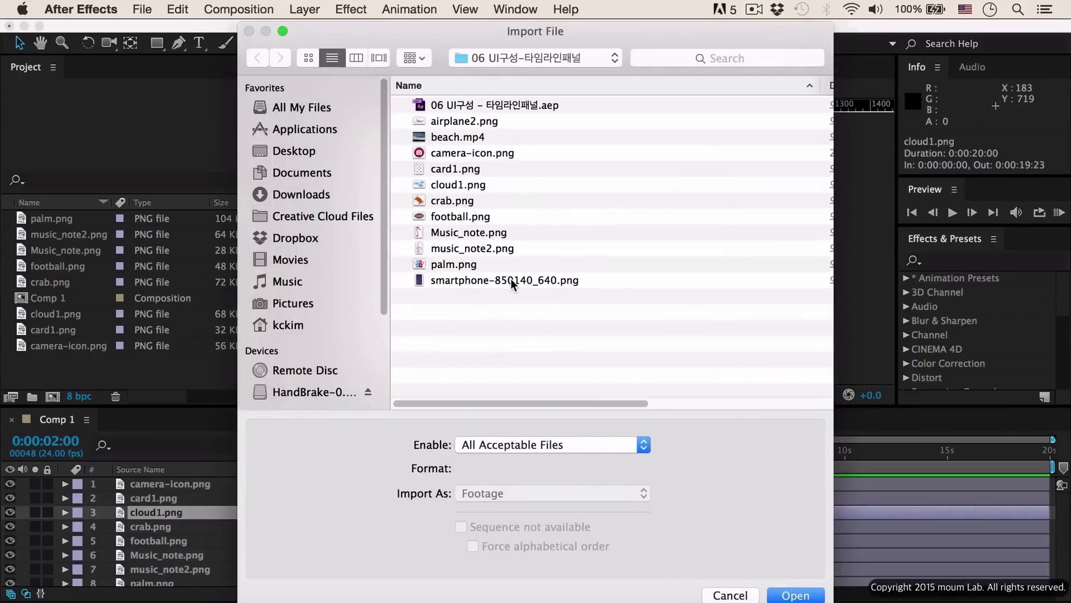
{"action": "left_click", "coordinate": [449, 136]}
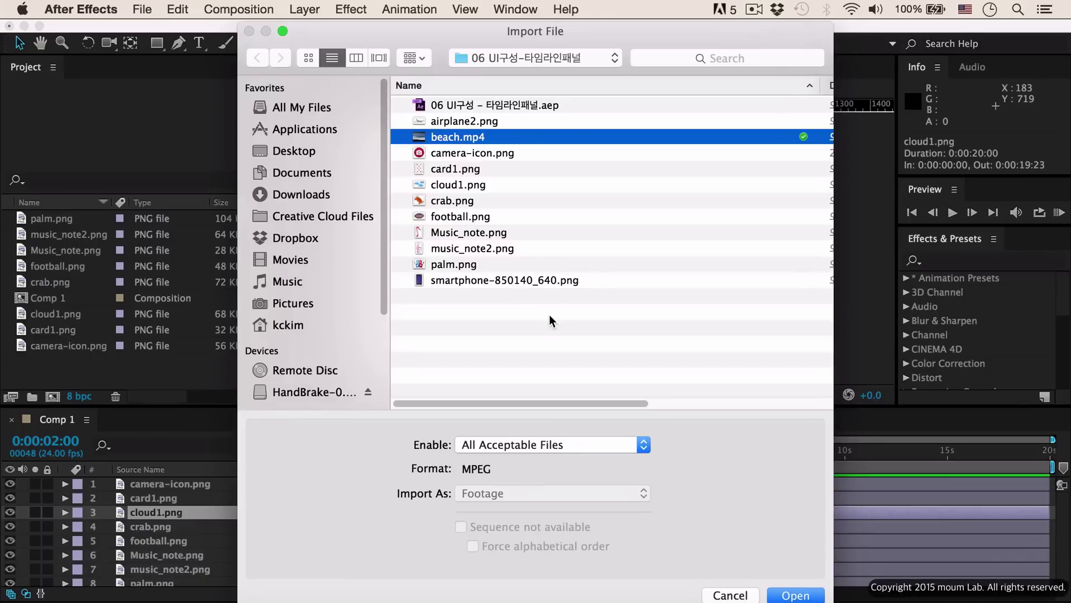
{"action": "left_click", "coordinate": [791, 597]}
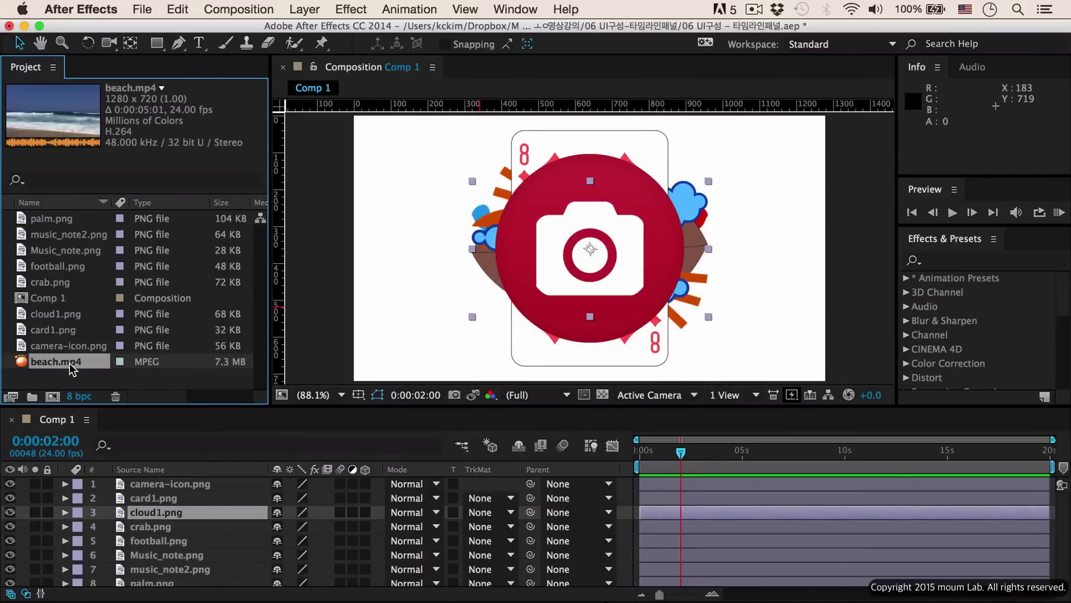
{"action": "left_click_drag", "start_coordinate": [156, 468], "coordinate": [162, 482]}
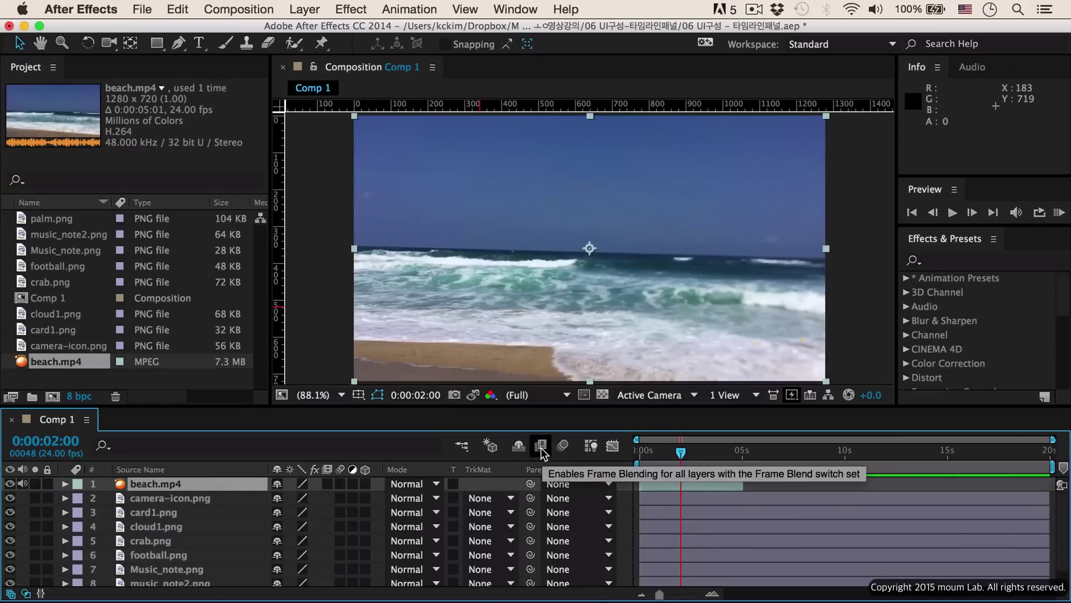
Try the Frame Blending switch of beach.mp4 on and off, and compare it with the still-image layers below.
{"action": "left_click", "coordinate": [208, 482]}
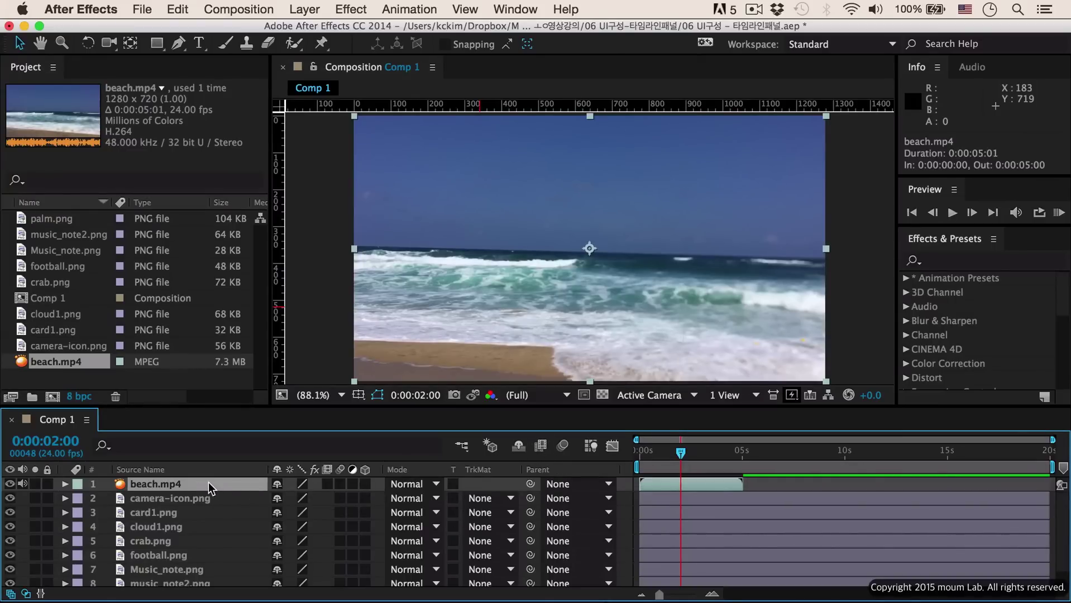
{"action": "left_click", "coordinate": [328, 485]}
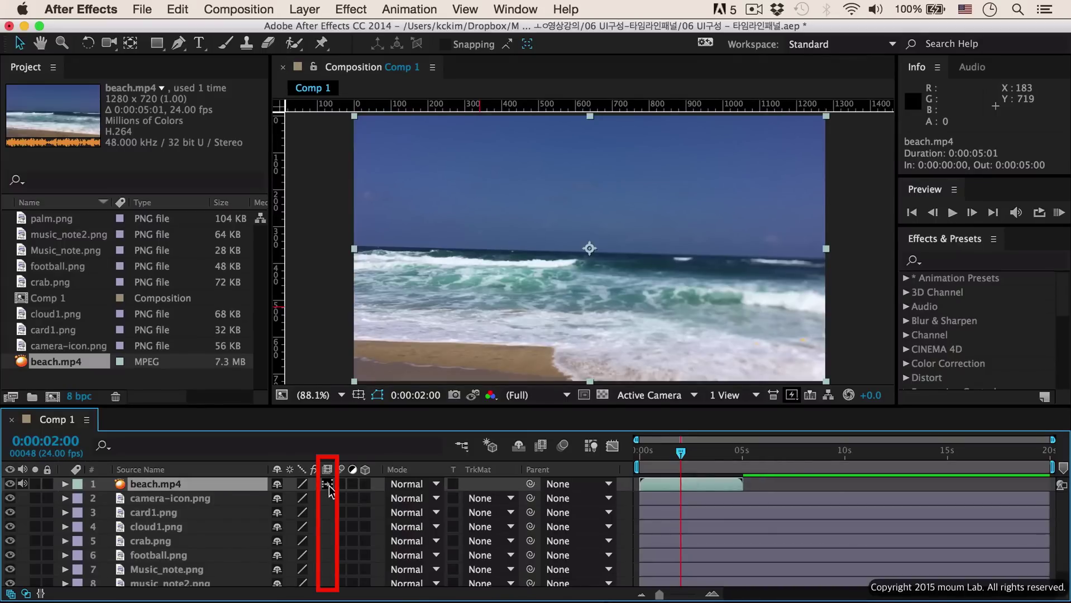
{"action": "left_click", "coordinate": [329, 484]}
{"action": "left_click", "coordinate": [228, 498]}
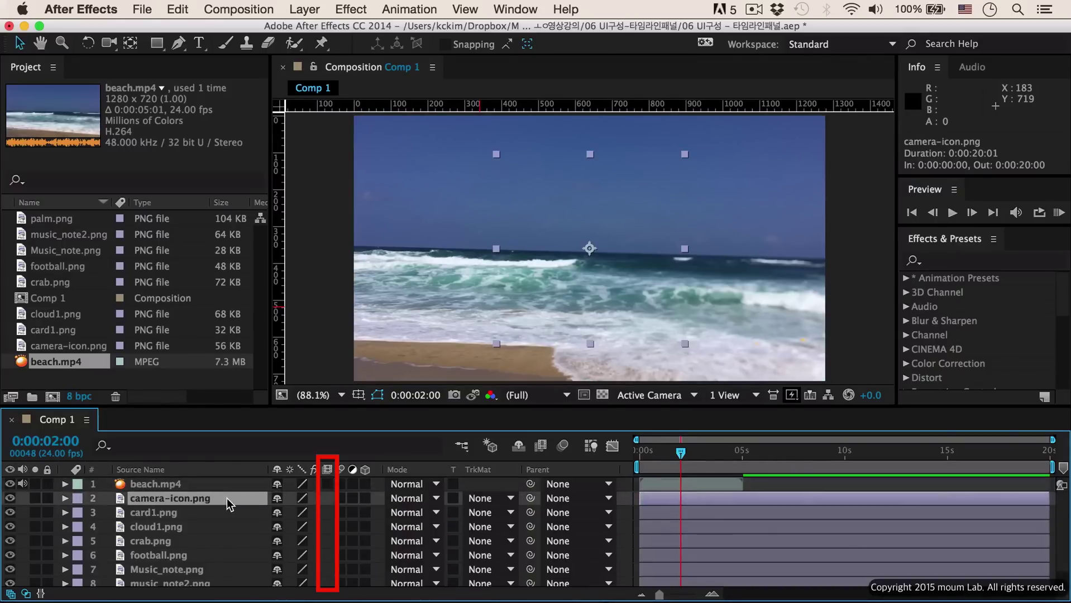
{"action": "left_click", "coordinate": [226, 512]}
{"action": "left_click", "coordinate": [223, 527]}
{"action": "left_click", "coordinate": [219, 485]}
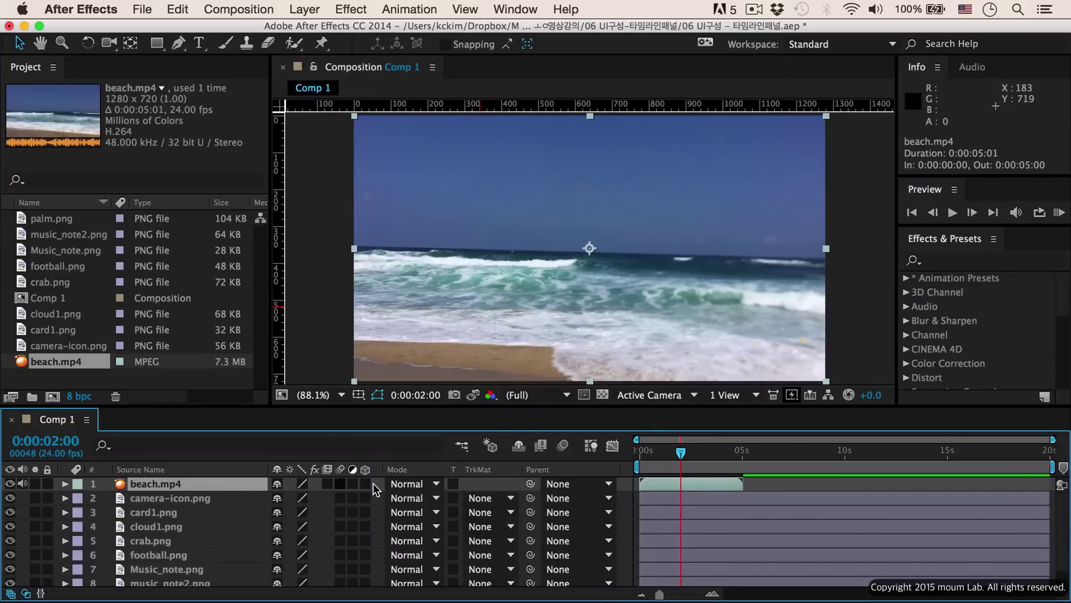
Enable Frame Blending for Comp 1 and turn on the Frame Blending switch of the beach.mp4 layer.
{"action": "left_click", "coordinate": [542, 447]}
{"action": "left_click", "coordinate": [327, 484]}
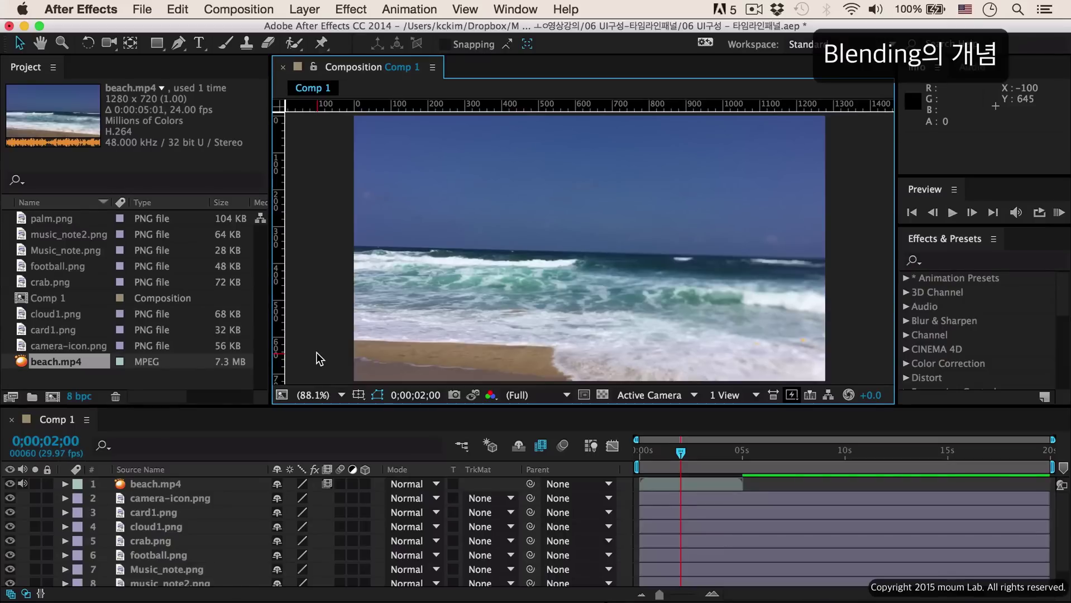
Check the frame rate in Comp 1's composition settings without changing it, and compare it with the beach.mp4 footage's frame rate.
{"action": "key", "text": "super+k"}
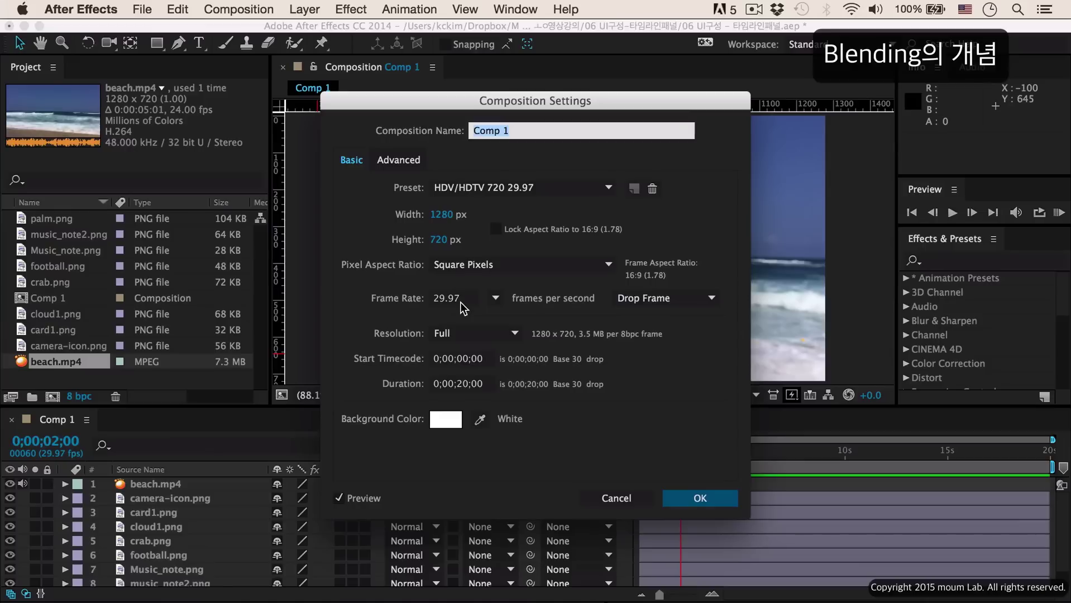
{"action": "left_click", "coordinate": [599, 499]}
{"action": "left_click", "coordinate": [162, 486]}
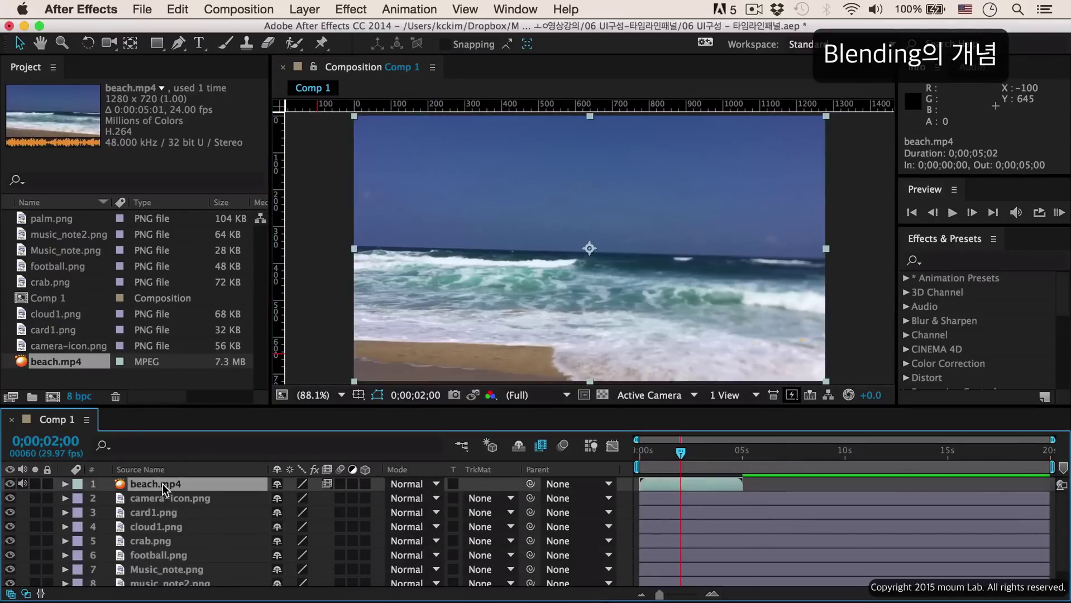
{"action": "left_click", "coordinate": [56, 362]}
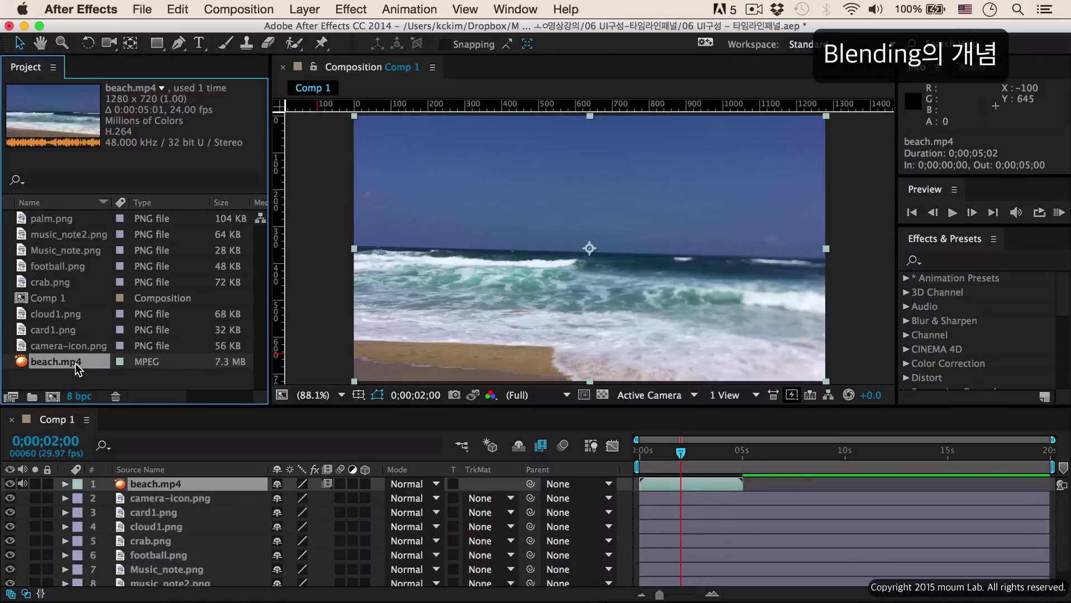
Select the beach.mp4 layer in Comp 1 and move the current time to 0;00;00;00.
{"action": "left_click", "coordinate": [210, 483]}
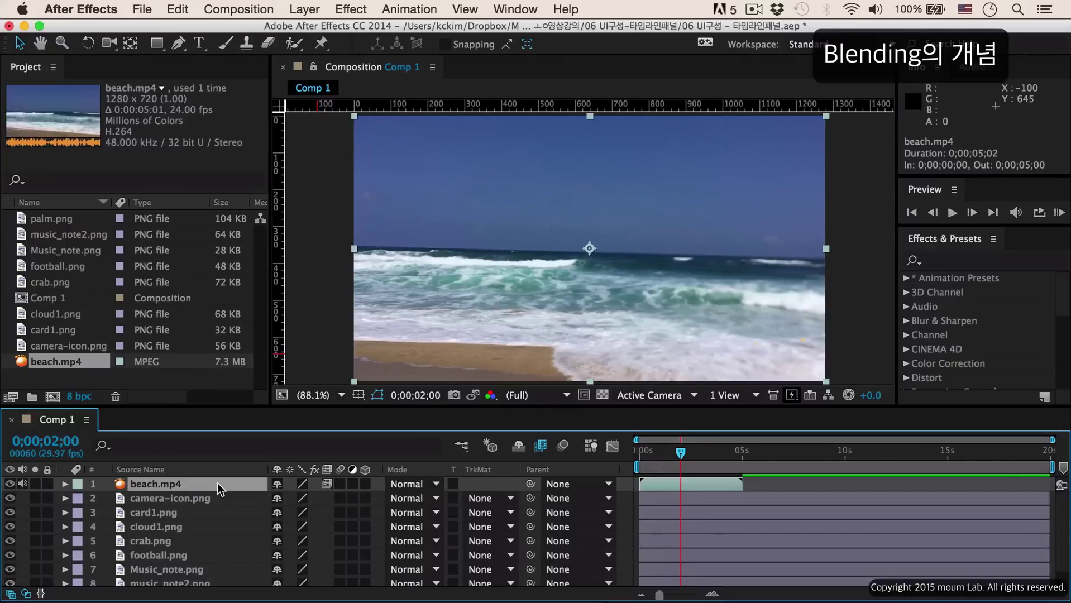
{"action": "left_click_drag", "start_coordinate": [682, 458], "coordinate": [635, 457]}
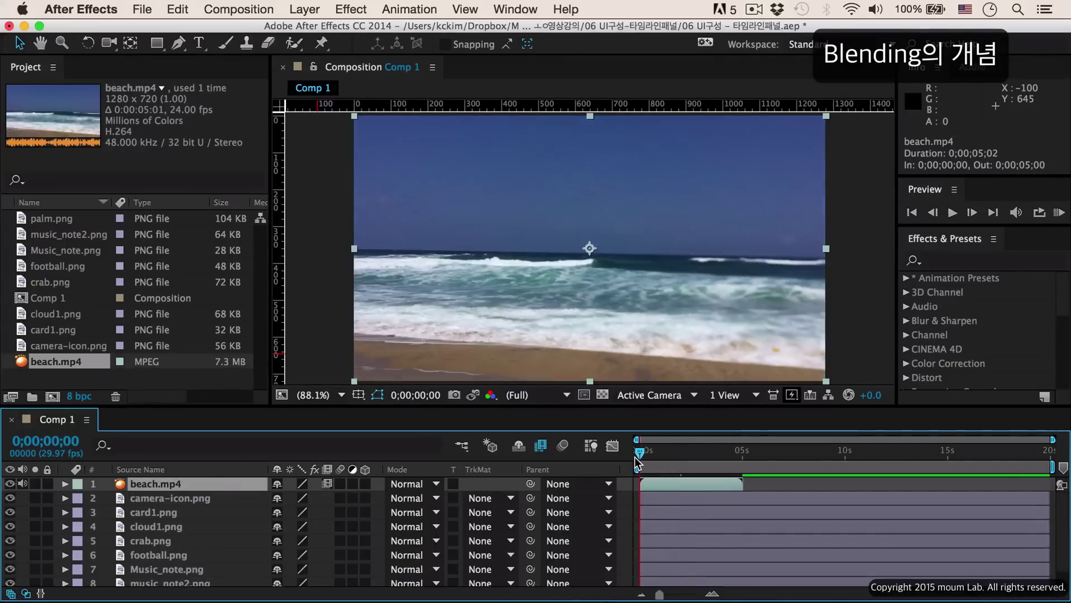
Scrub the beach.mp4 layer to about 0;00;01;07, and preview Comp 1 from its first frame with Frame Blending enabled.
{"action": "left_click", "coordinate": [543, 447]}
{"action": "left_click_drag", "start_coordinate": [638, 451], "coordinate": [663, 455]}
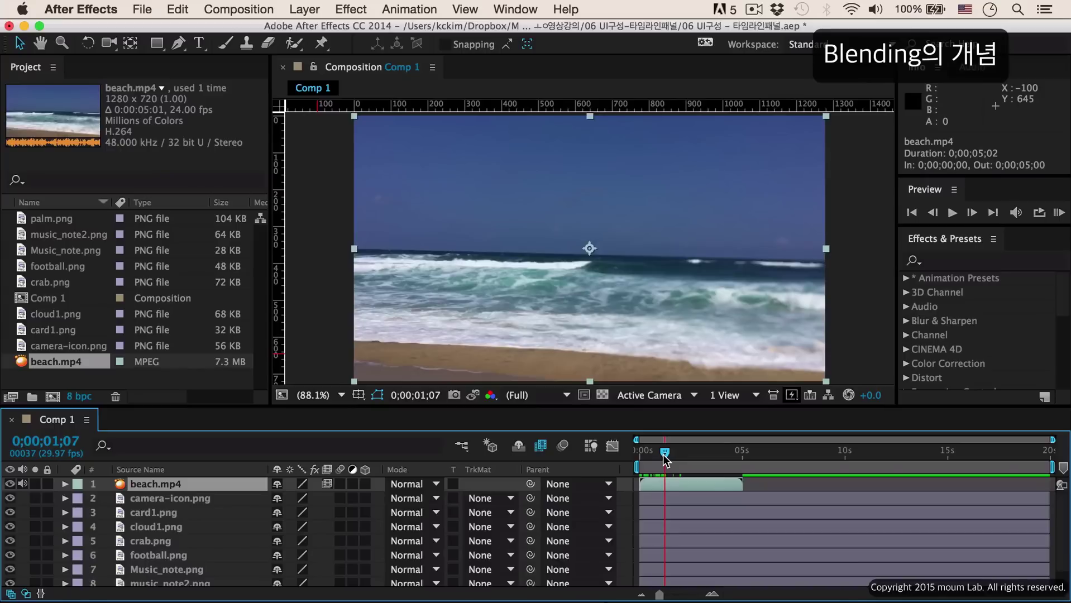
{"action": "left_click", "coordinate": [855, 334]}
{"action": "key", "text": "Home"}
{"action": "key", "text": "space"}
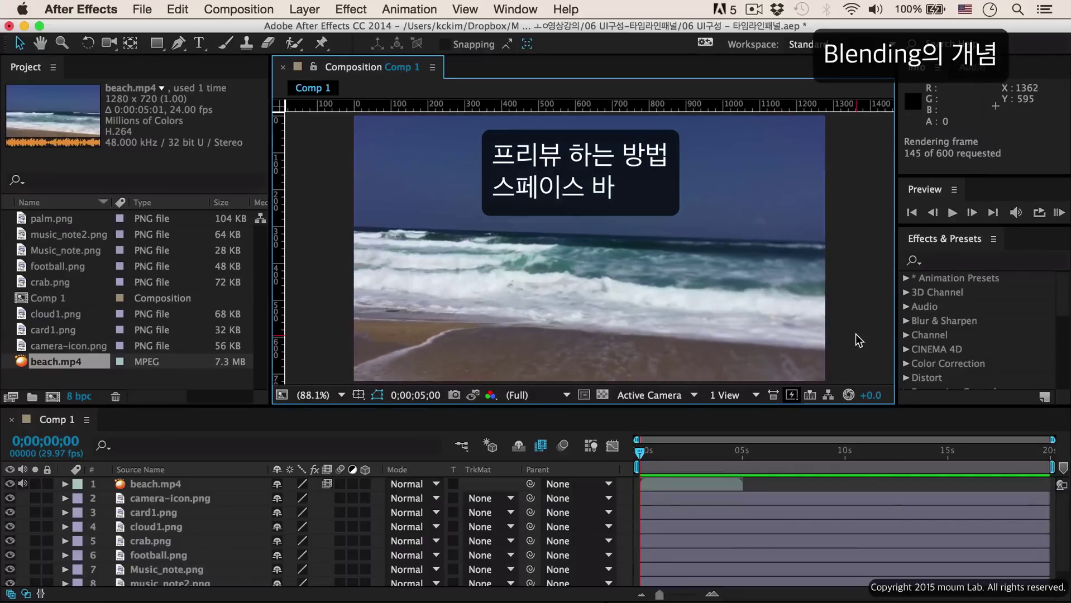
{"action": "key", "text": "space"}
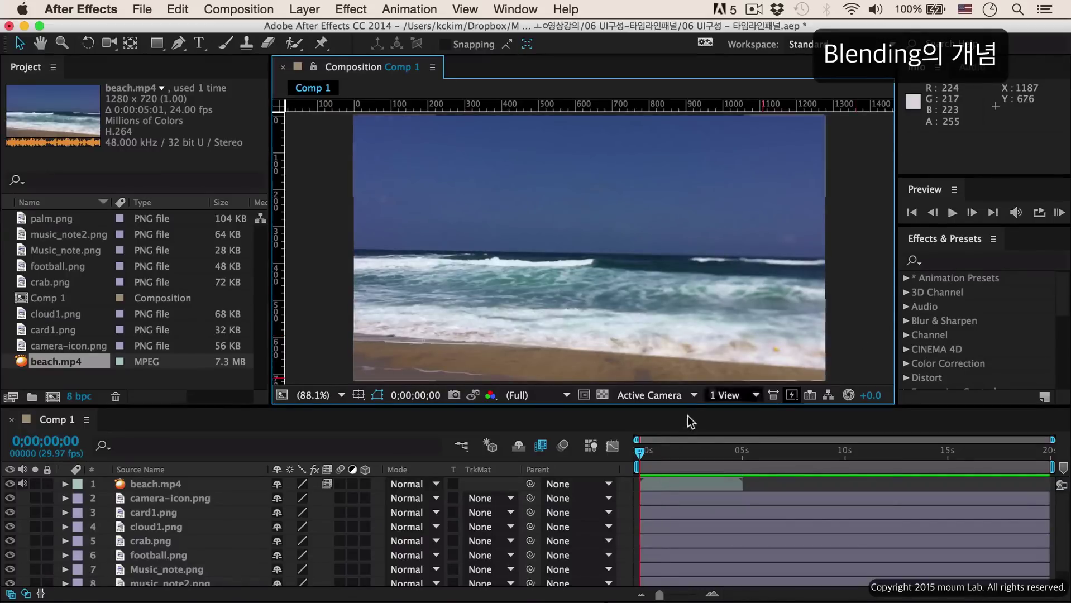
Move the current time to 0;00;03;03, select the beach.mp4 layer, and show the Duration and Stretch columns in the timeline.
{"action": "left_click_drag", "start_coordinate": [640, 453], "coordinate": [706, 458]}
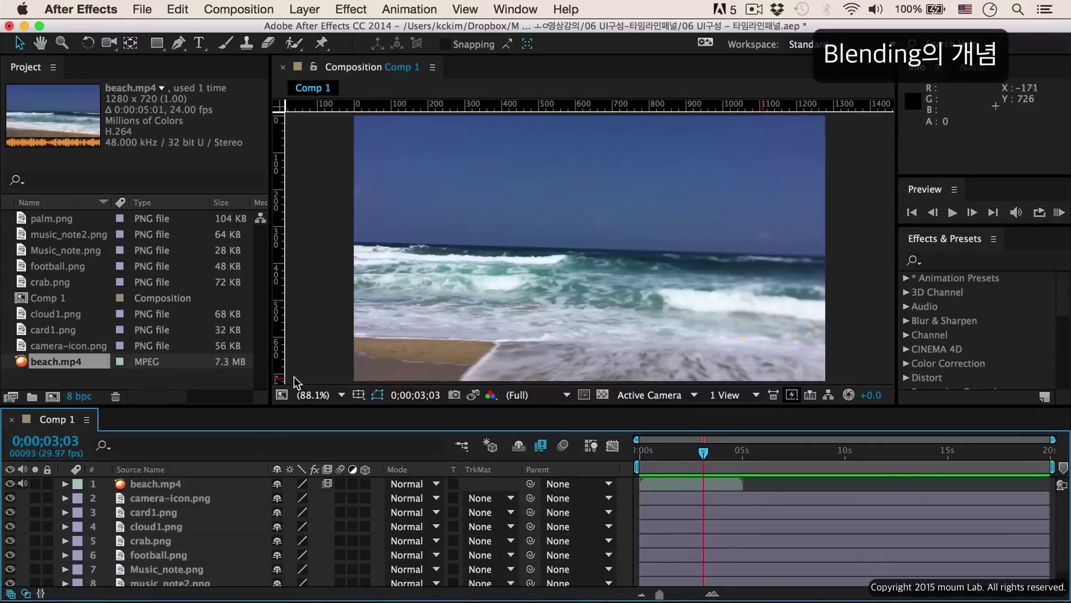
{"action": "left_click", "coordinate": [186, 485]}
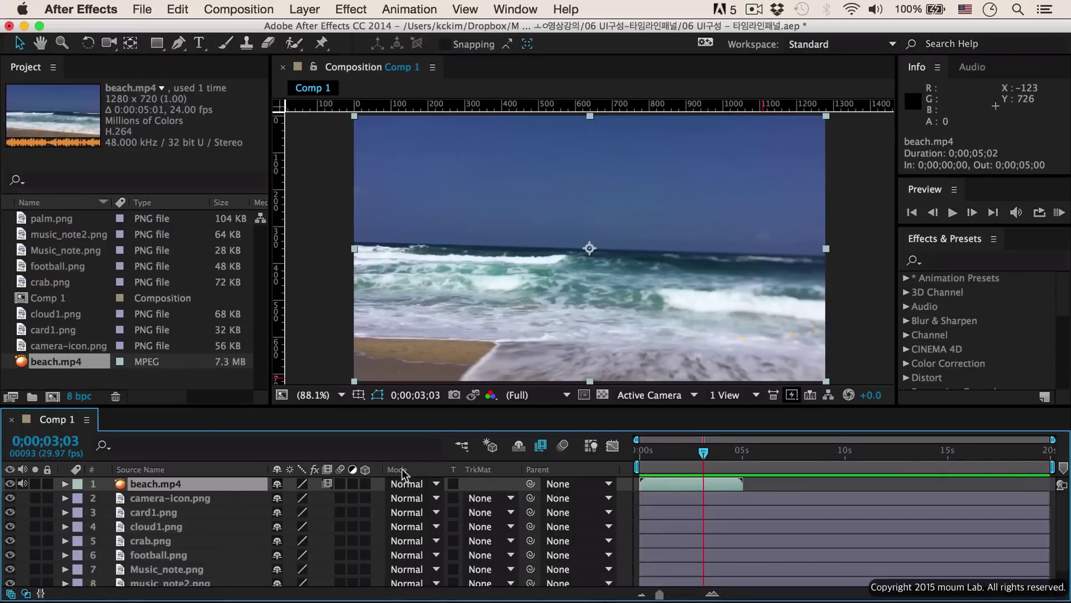
{"action": "right_click", "coordinate": [211, 468]}
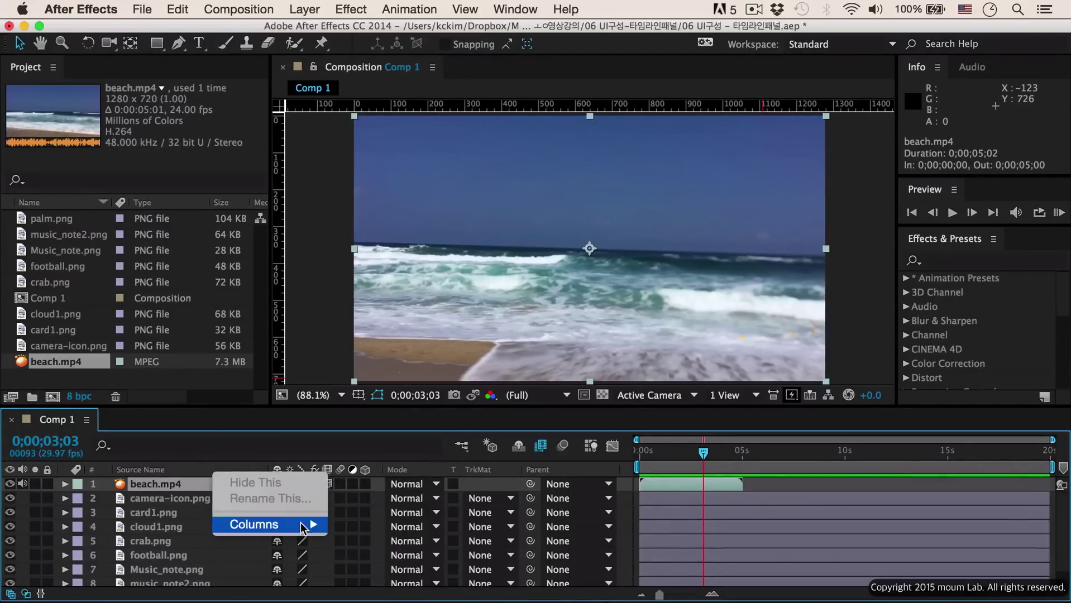
{"action": "mouse_move", "coordinate": [298, 528]}
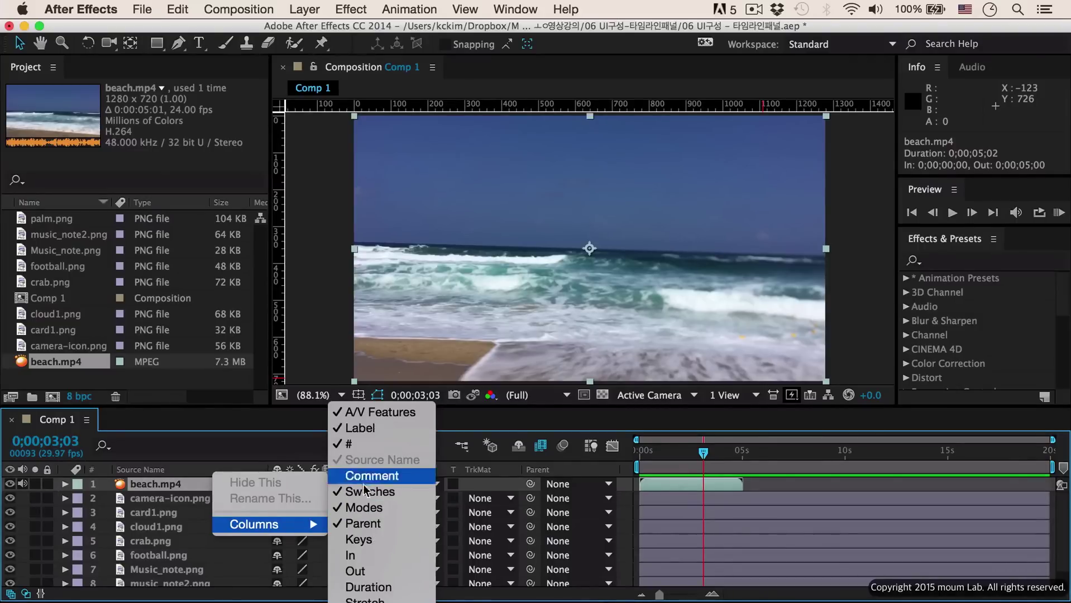
{"action": "left_click", "coordinate": [381, 588]}
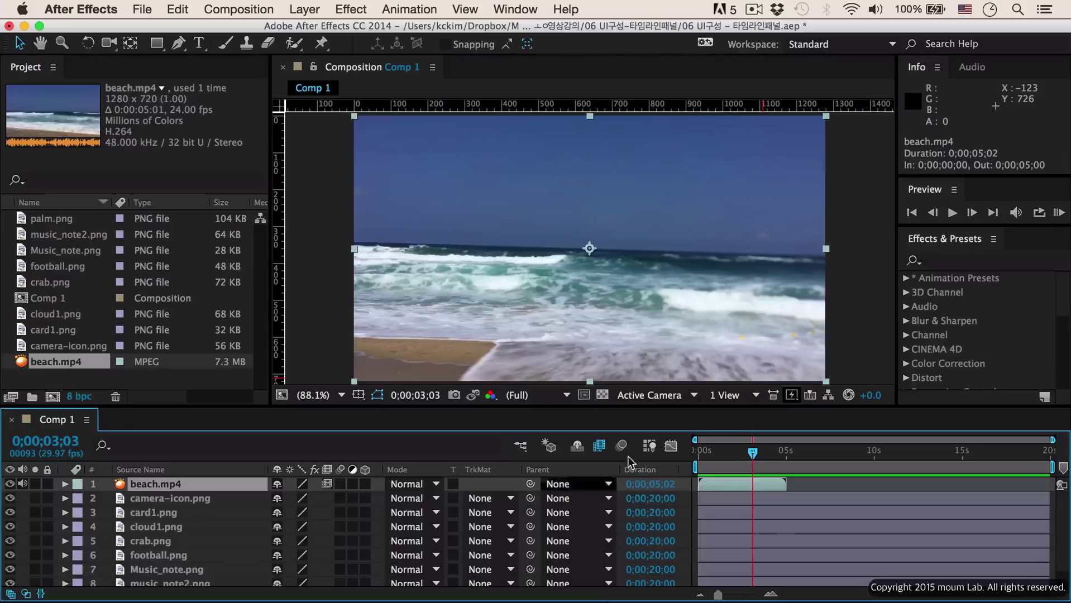
{"action": "right_click", "coordinate": [232, 471]}
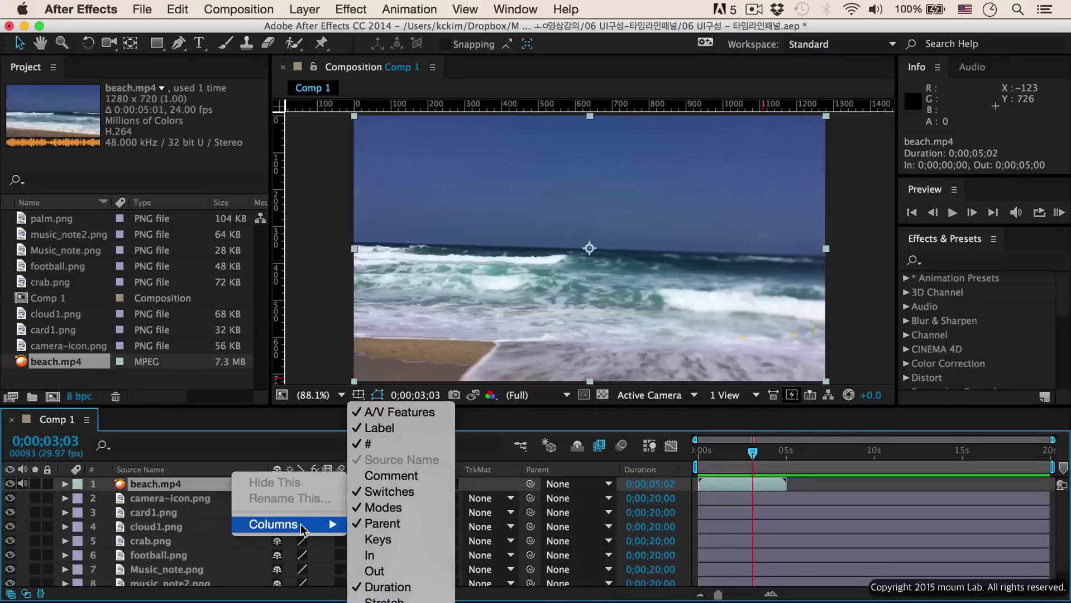
{"action": "left_click", "coordinate": [384, 600]}
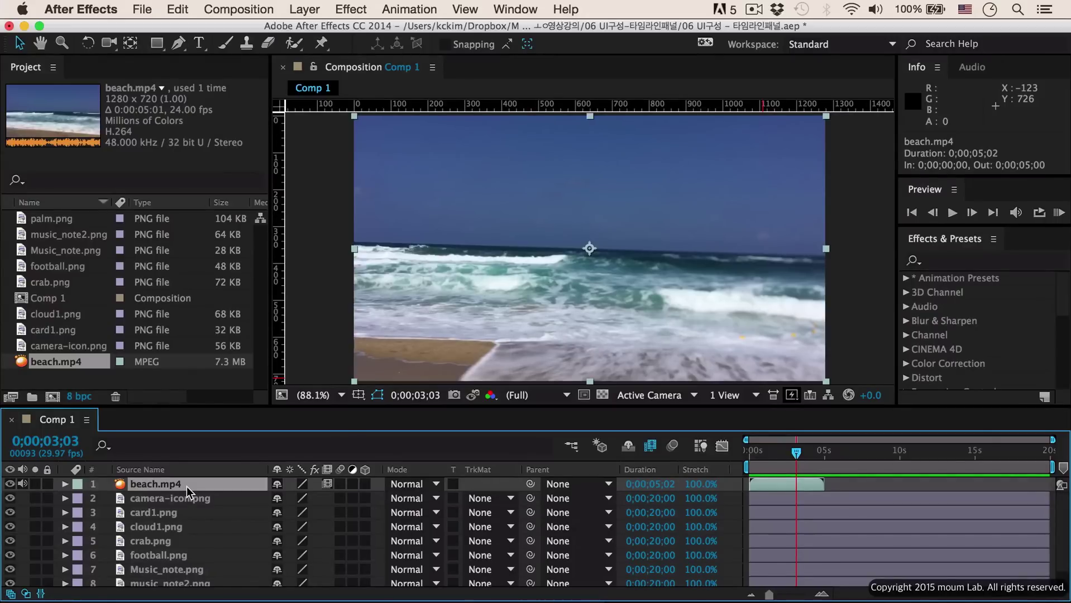
Set the beach.mp4 layer's duration to 0;00;03;00 with Time Stretch, holding the layer in-point.
{"action": "left_click", "coordinate": [650, 484]}
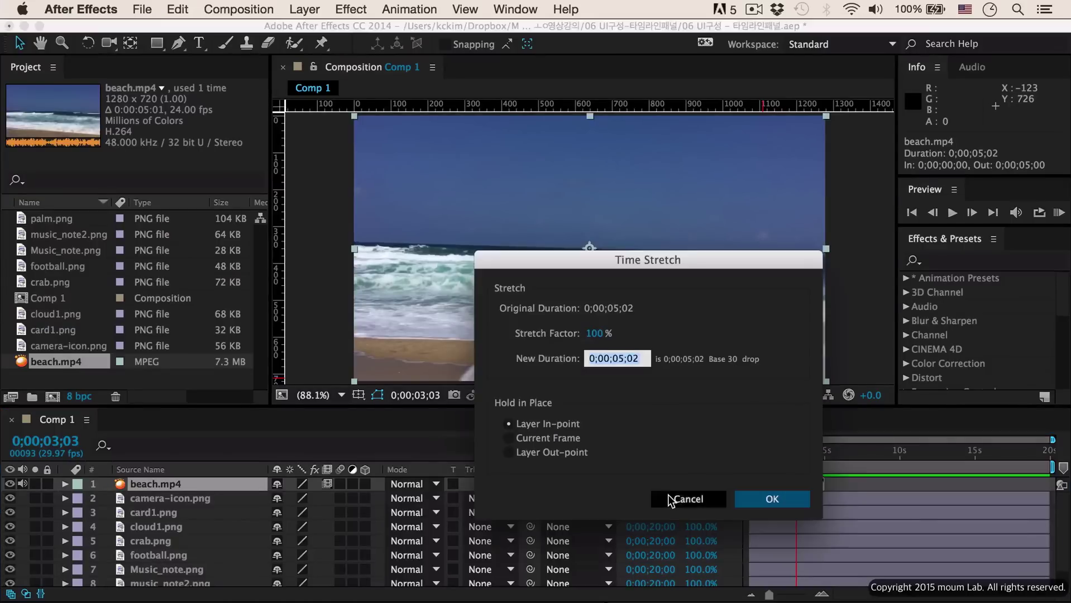
{"action": "left_click", "coordinate": [616, 358]}
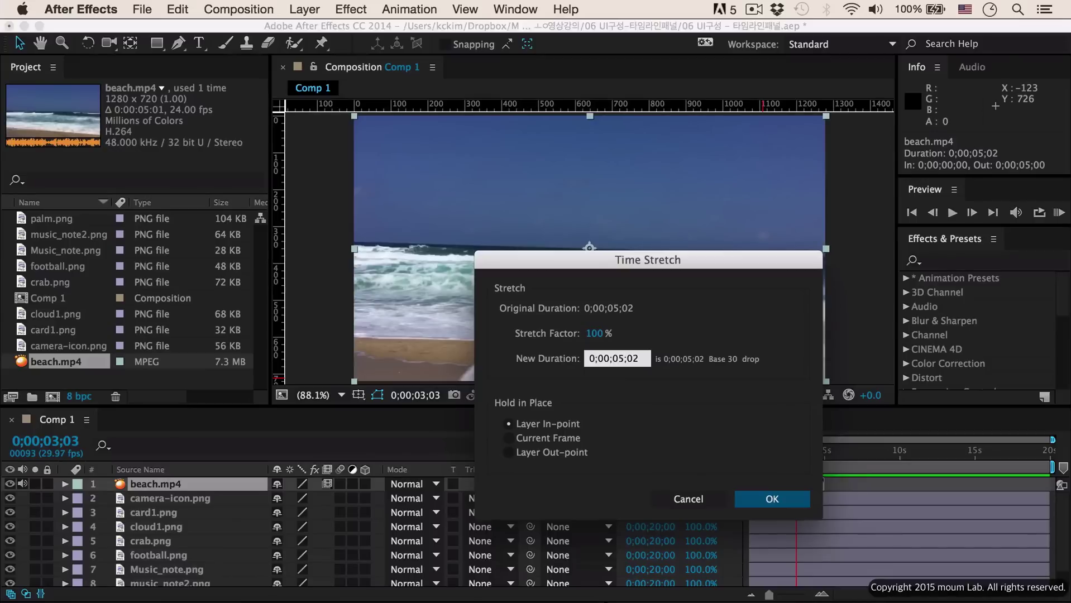
{"action": "key", "text": "BackSpace"}
{"action": "type", "text": "3"}
{"action": "key", "text": "Delete"}
{"action": "key", "text": "Delete"}
{"action": "left_click", "coordinate": [764, 500]}
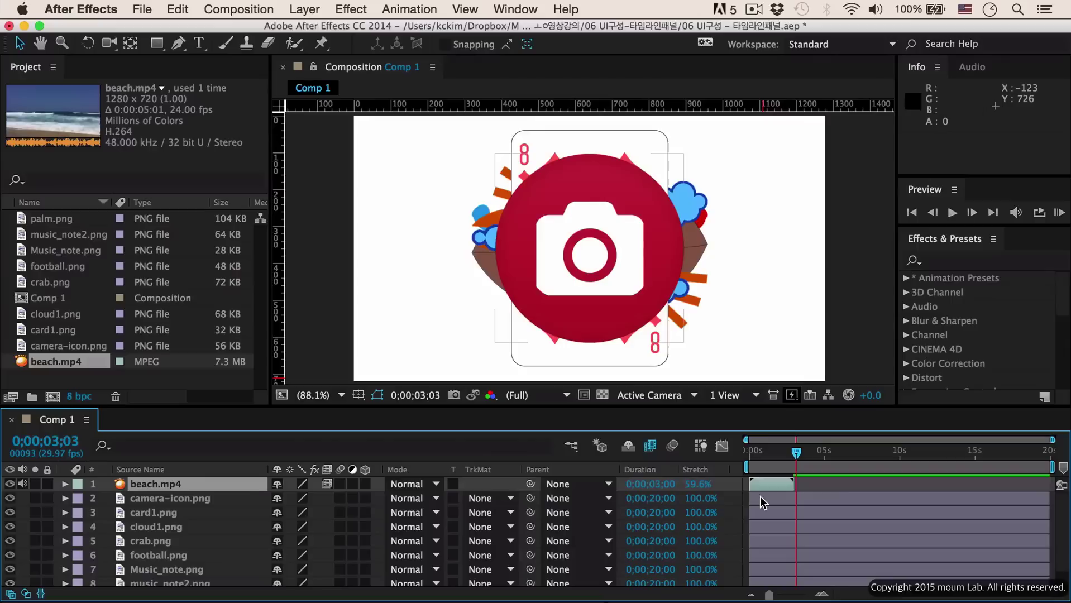
Preview the shortened beach.mp4 layer from 0;00;00;00 and scrub to its end at 0;00;02;27.
{"action": "left_click_drag", "start_coordinate": [797, 454], "coordinate": [744, 460]}
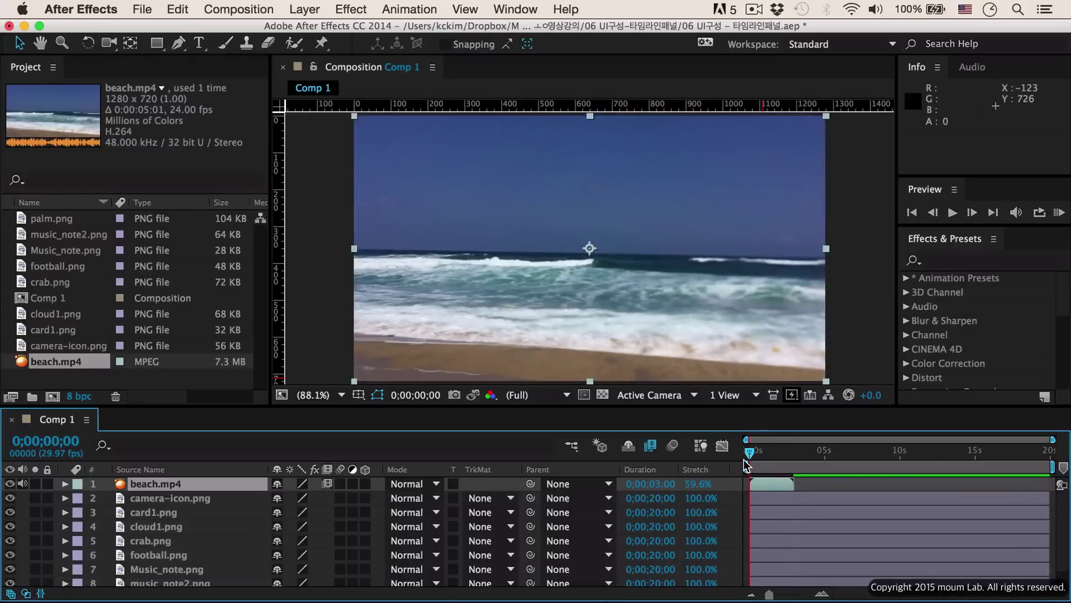
{"action": "left_click", "coordinate": [216, 485]}
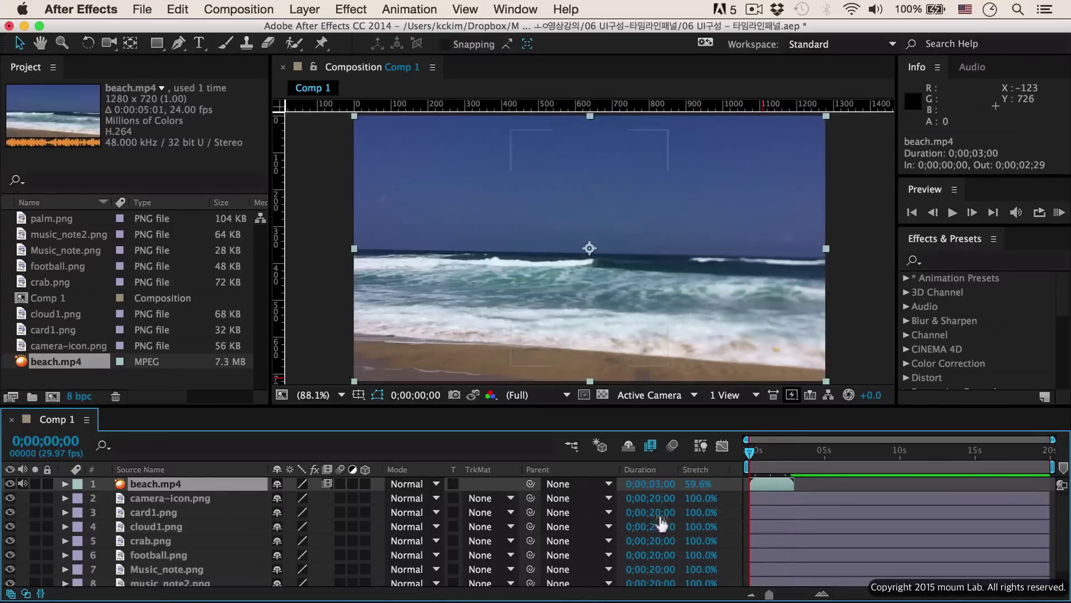
{"action": "key", "text": "space"}
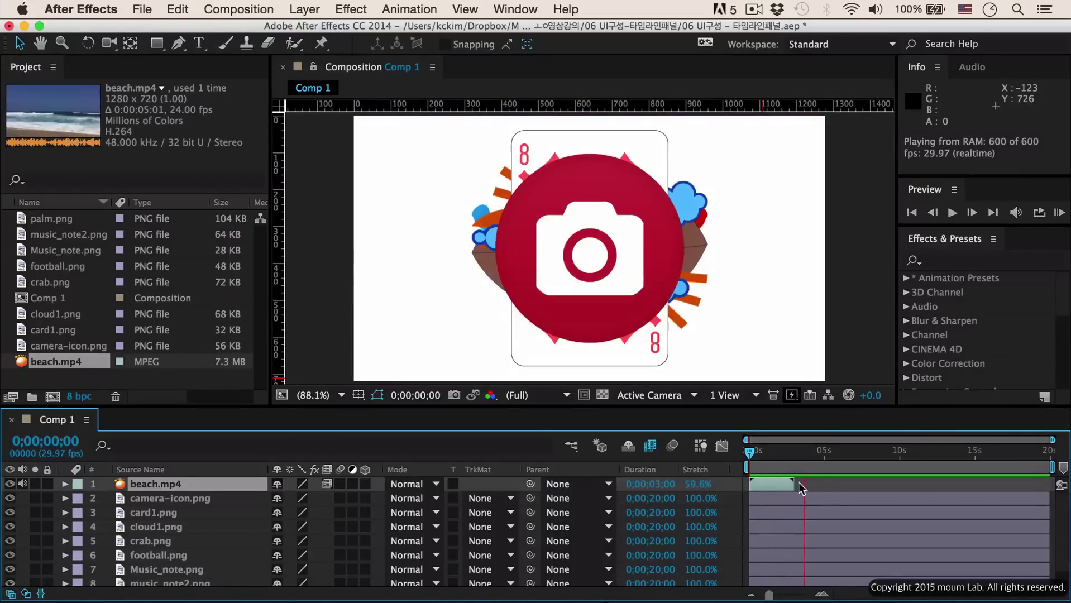
{"action": "key", "text": "space"}
{"action": "left_click_drag", "start_coordinate": [750, 453], "coordinate": [792, 490]}
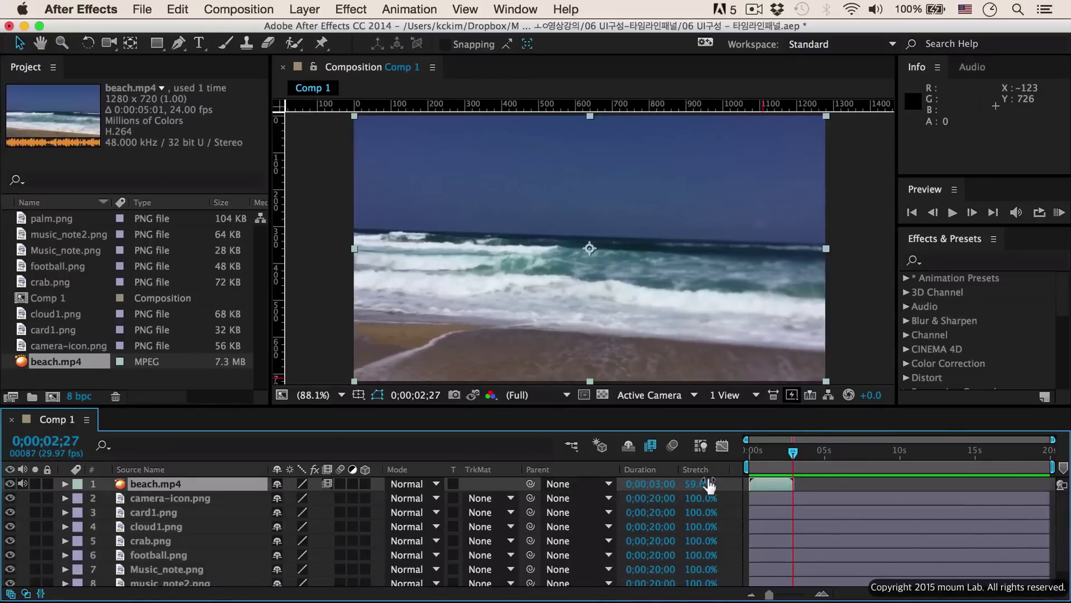
Undo the beach.mp4 layer's time stretch, and check its Time Stretch settings without changing them.
{"action": "left_click", "coordinate": [335, 337]}
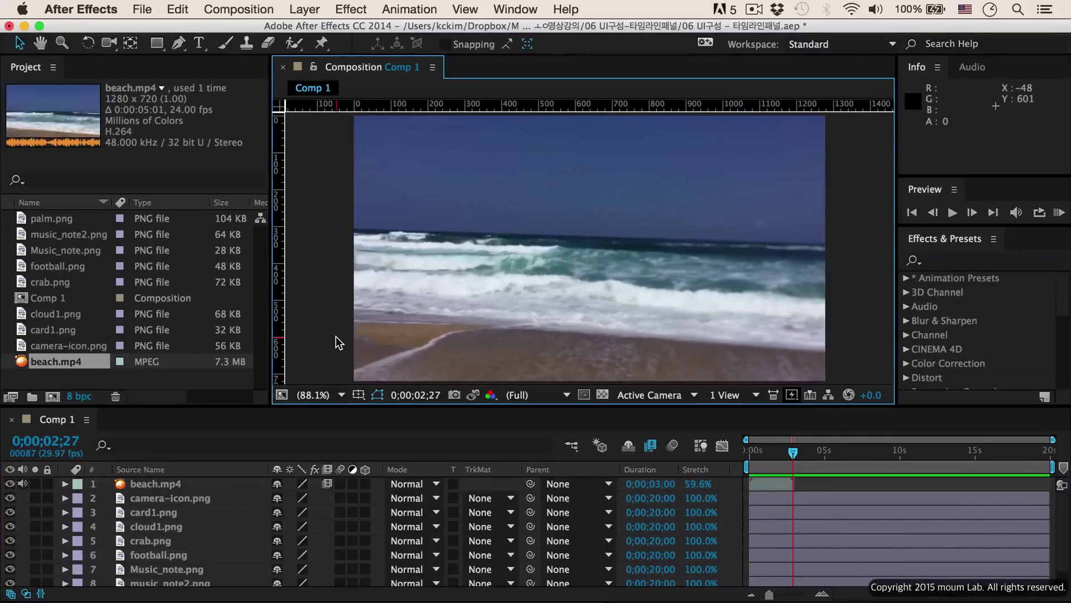
{"action": "key", "text": "super+z"}
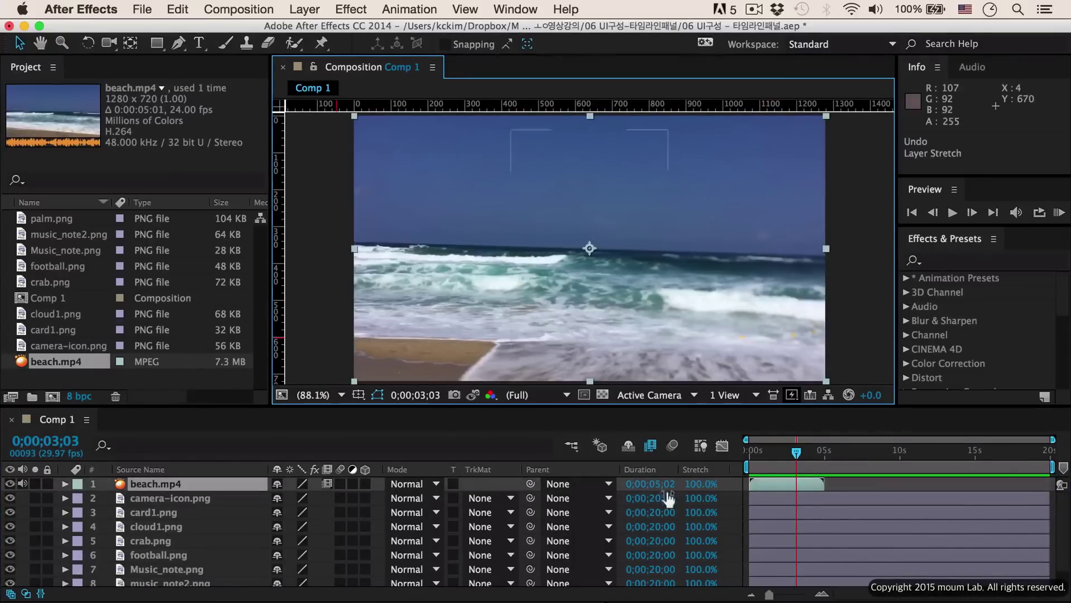
{"action": "left_click", "coordinate": [655, 484]}
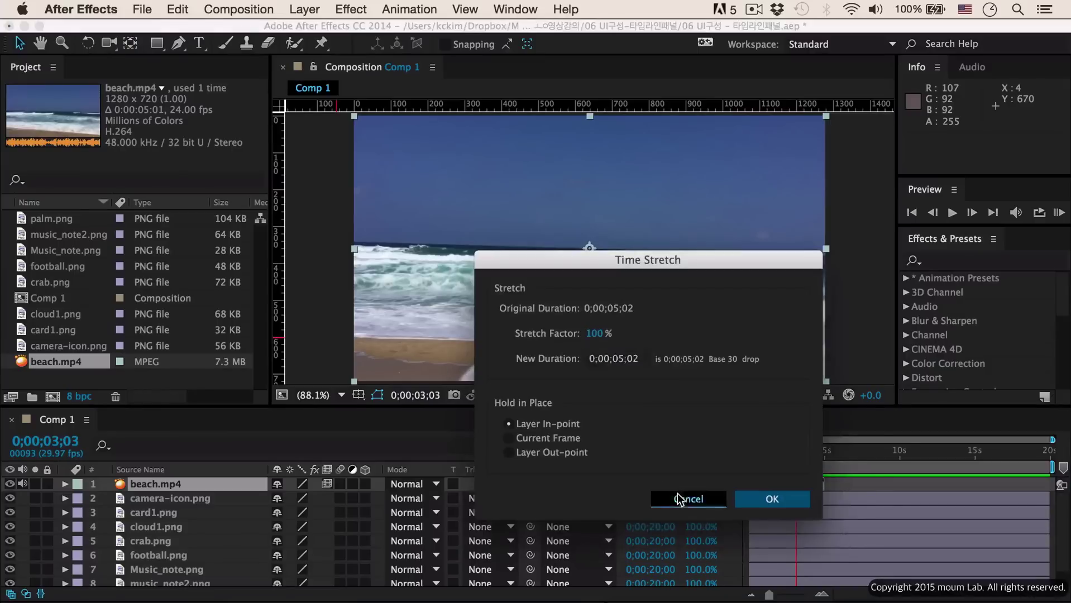
{"action": "left_click", "coordinate": [680, 499]}
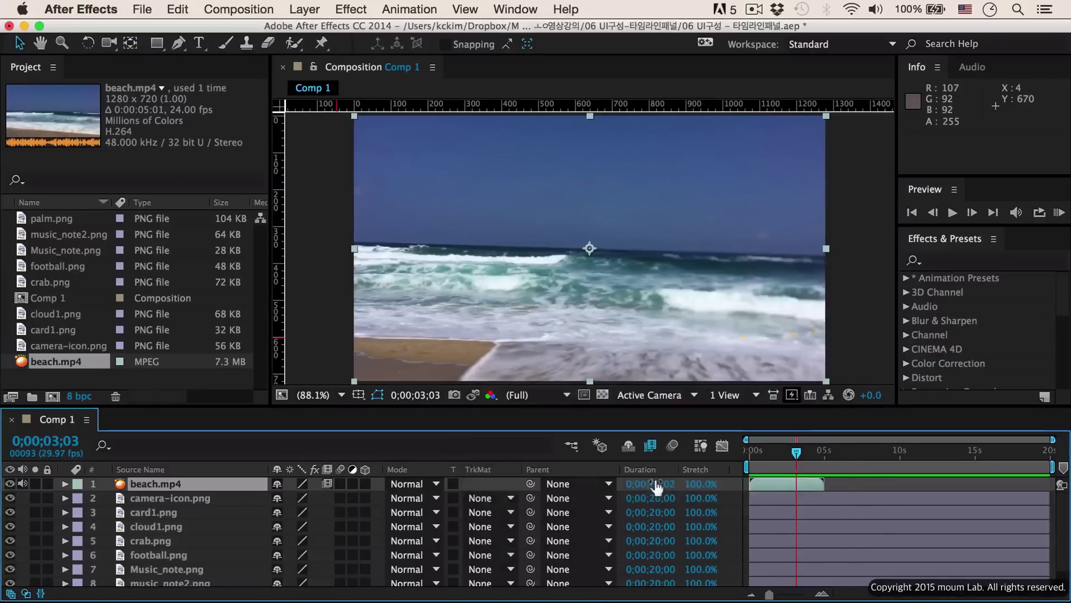
Set the Stretch Factor of the beach.mp4 layer to 200%.
{"action": "left_click", "coordinate": [698, 484]}
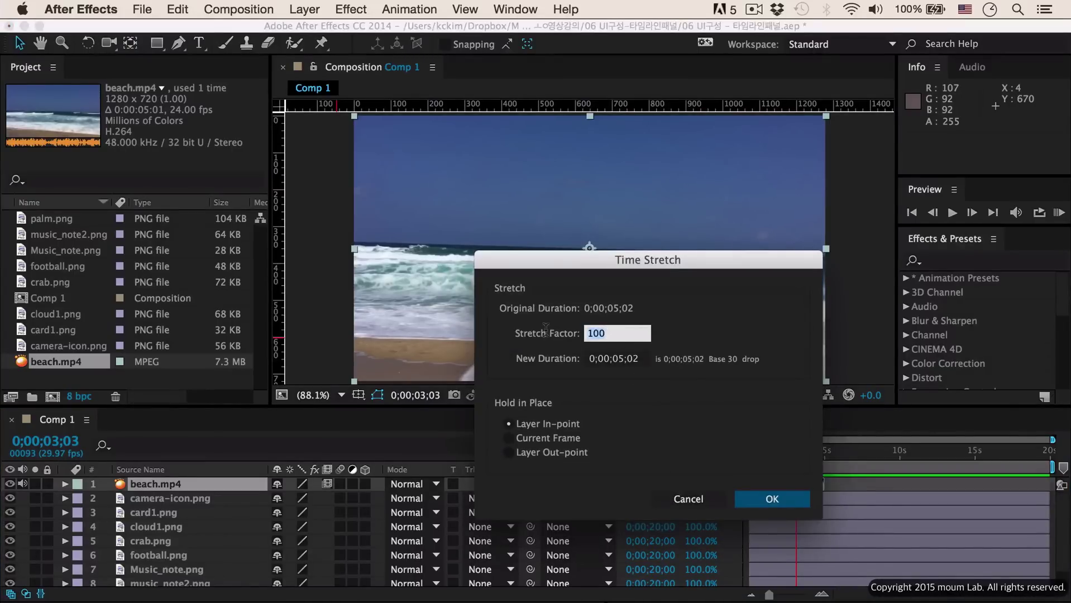
{"action": "type", "text": "200"}
{"action": "key", "text": "Return"}
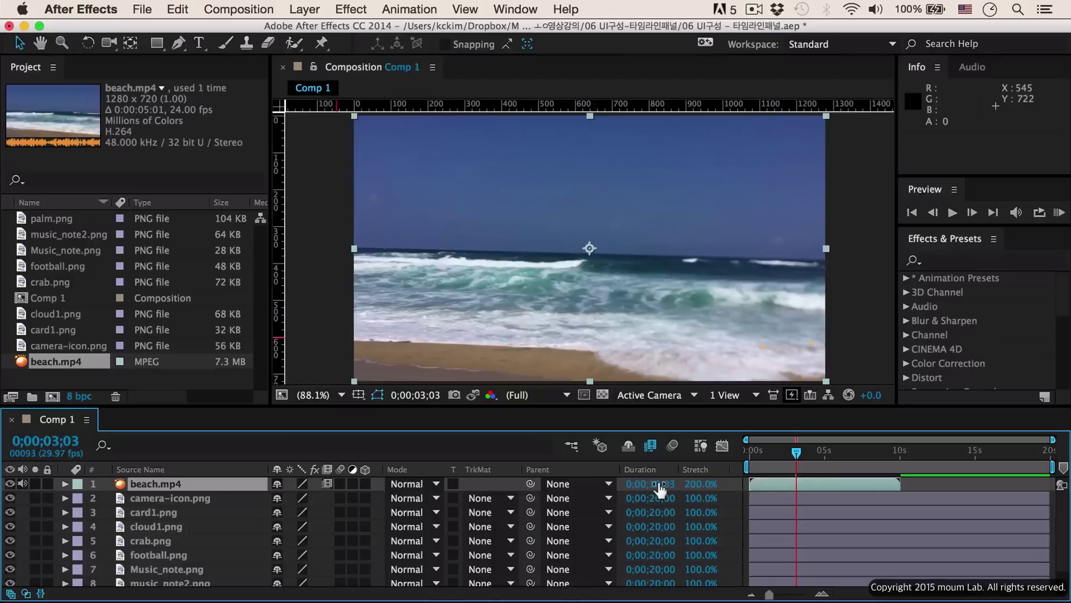
Preview the slowed-down beach.mp4 layer from 0;00;00;00.
{"action": "left_click_drag", "start_coordinate": [796, 453], "coordinate": [734, 452]}
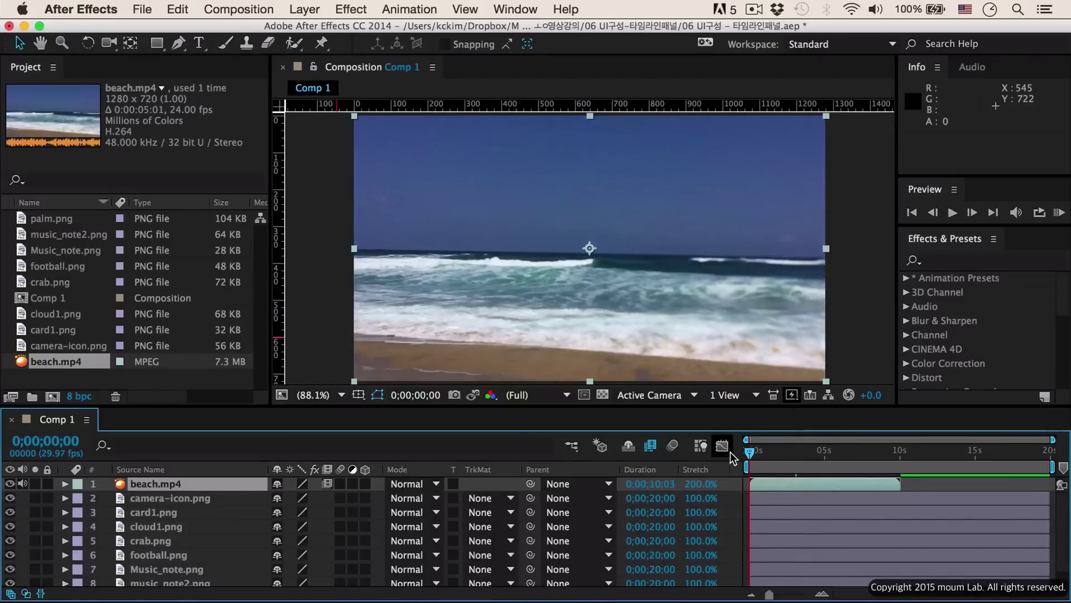
{"action": "key", "text": "KP_0"}
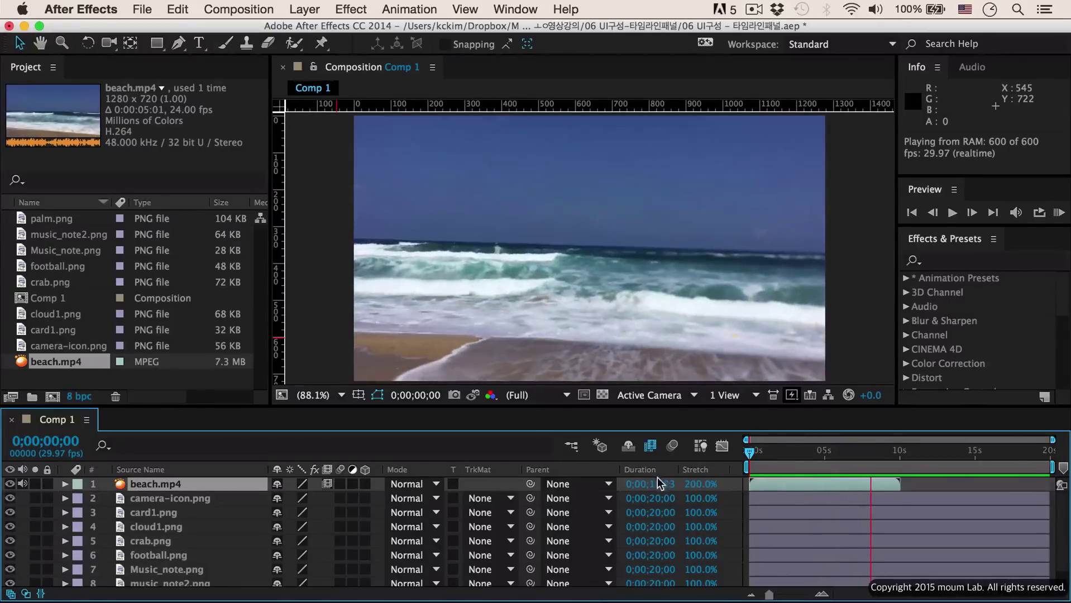
{"action": "key", "text": "space"}
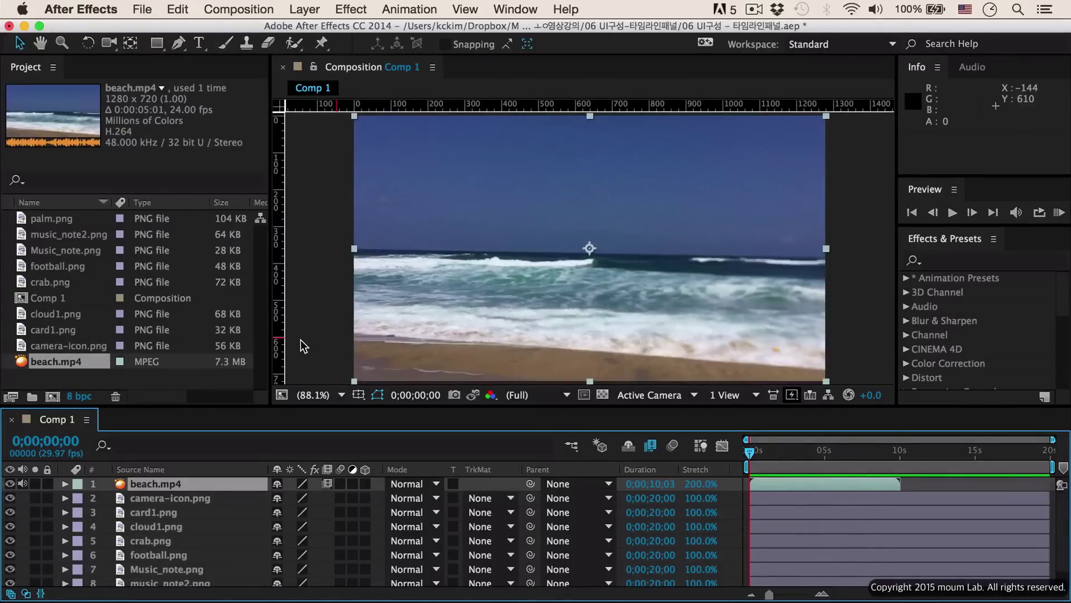